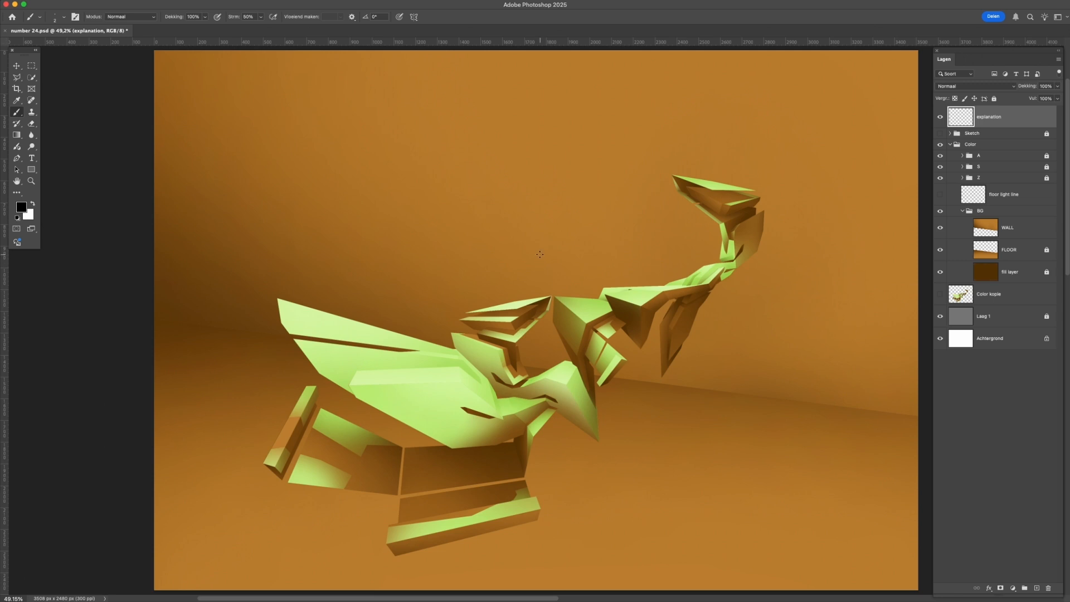
# Handwrite a trial note on the wall area of the explanation layer and erase it.
pyautogui.press('e')
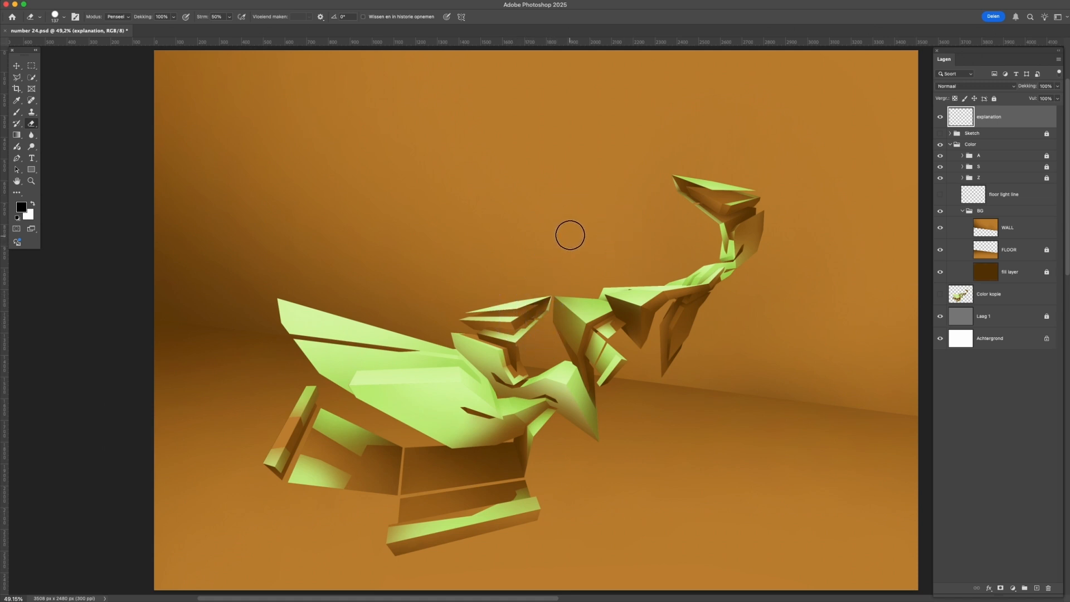
pyautogui.press('b')
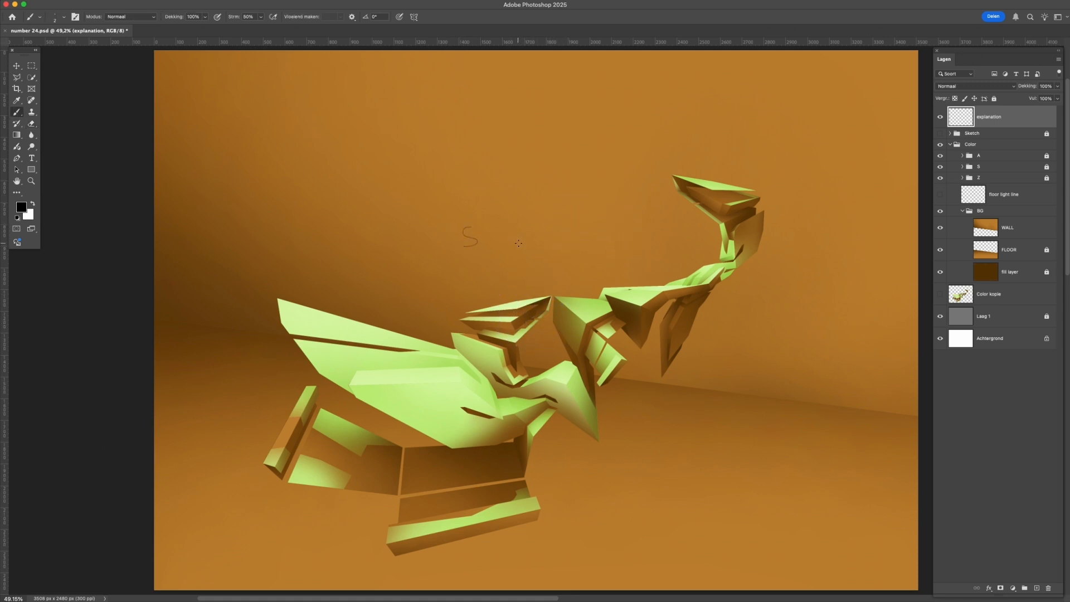
pyautogui.moveTo(576, 224); pyautogui.dragTo(589, 231)
pyautogui.press('e')
pyautogui.moveTo(473, 234)
pyautogui.mouseDown()
pyautogui.moveTo(466, 226)
pyautogui.moveTo(576, 236)
pyautogui.mouseUp()
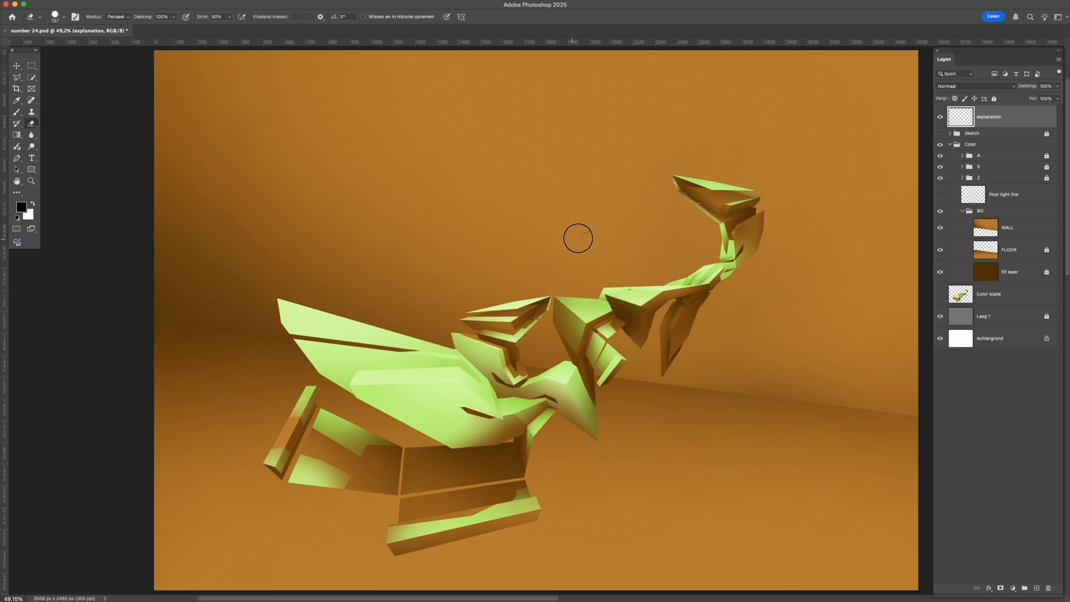
# Annotate the explanation layer with WALL, lines running down from the creature's head and a circle around its tip, erasing the lettering and lines.
pyautogui.press('b')
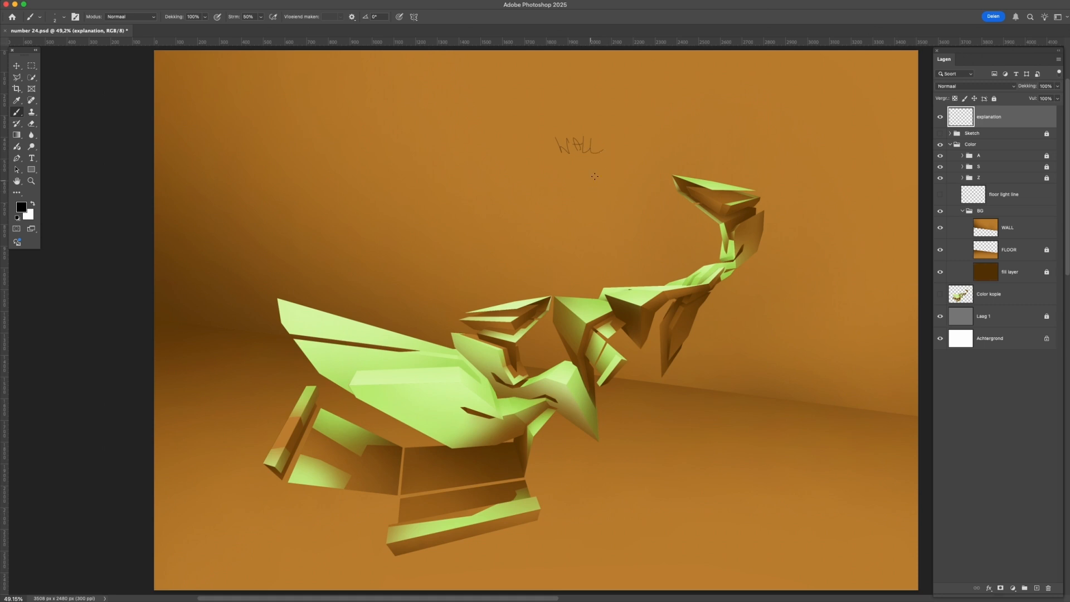
pyautogui.moveTo(711, 219); pyautogui.dragTo(716, 291)
pyautogui.moveTo(751, 217); pyautogui.dragTo(772, 322)
pyautogui.moveTo(639, 492); pyautogui.dragTo(782, 412)
pyautogui.press('e')
pyautogui.moveTo(641, 480)
pyautogui.mouseDown()
pyautogui.moveTo(744, 457)
pyautogui.moveTo(634, 472)
pyautogui.moveTo(723, 425)
pyautogui.moveTo(686, 410)
pyautogui.mouseUp()
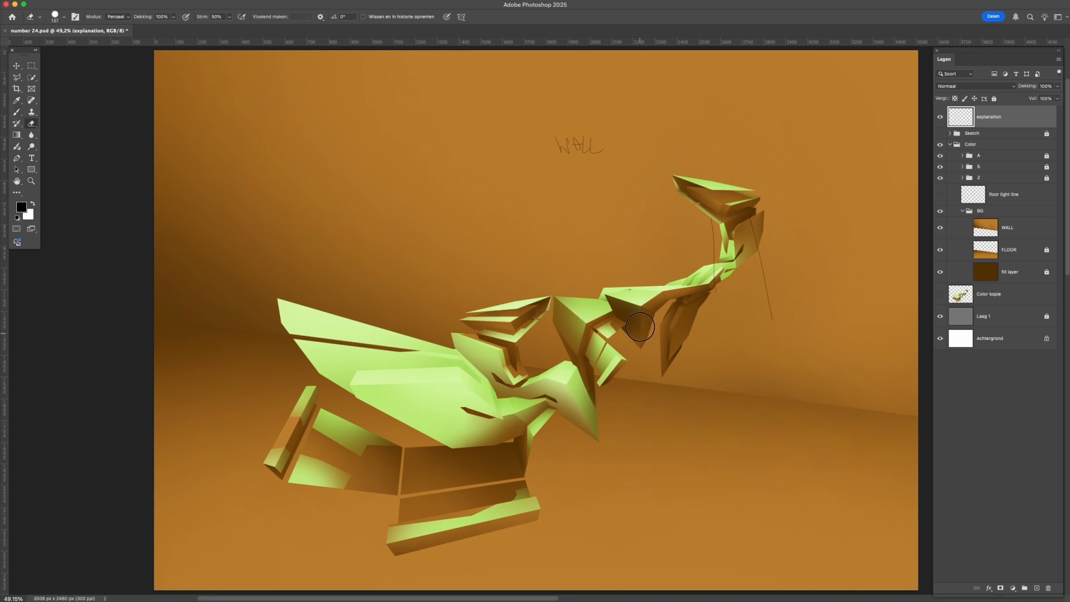
pyautogui.moveTo(559, 144); pyautogui.dragTo(547, 155)
pyautogui.moveTo(703, 218)
pyautogui.mouseDown()
pyautogui.moveTo(752, 241)
pyautogui.moveTo(766, 294)
pyautogui.mouseUp()
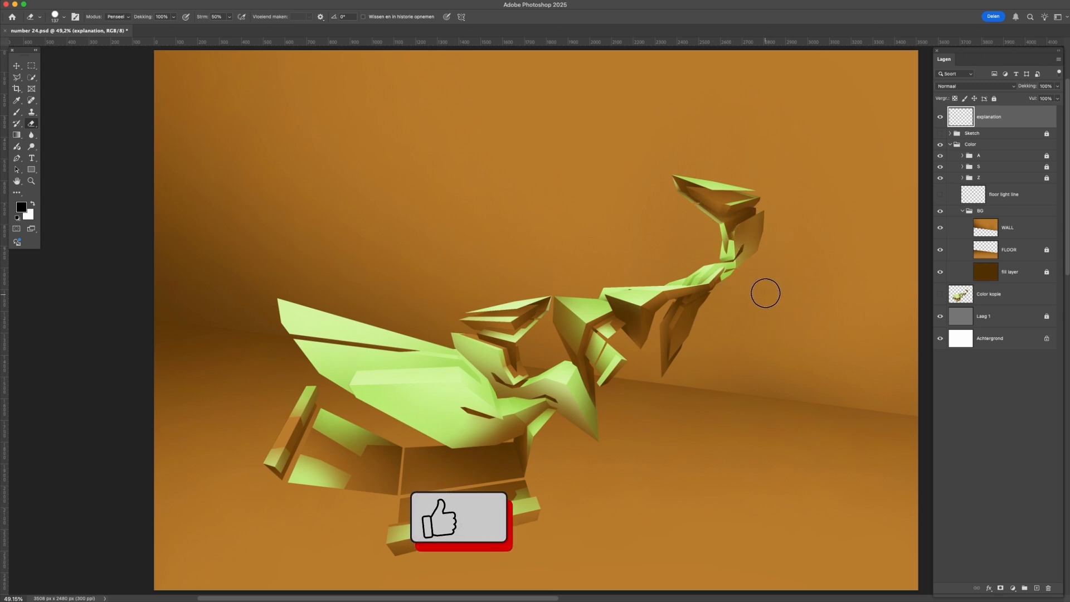
pyautogui.press('b')
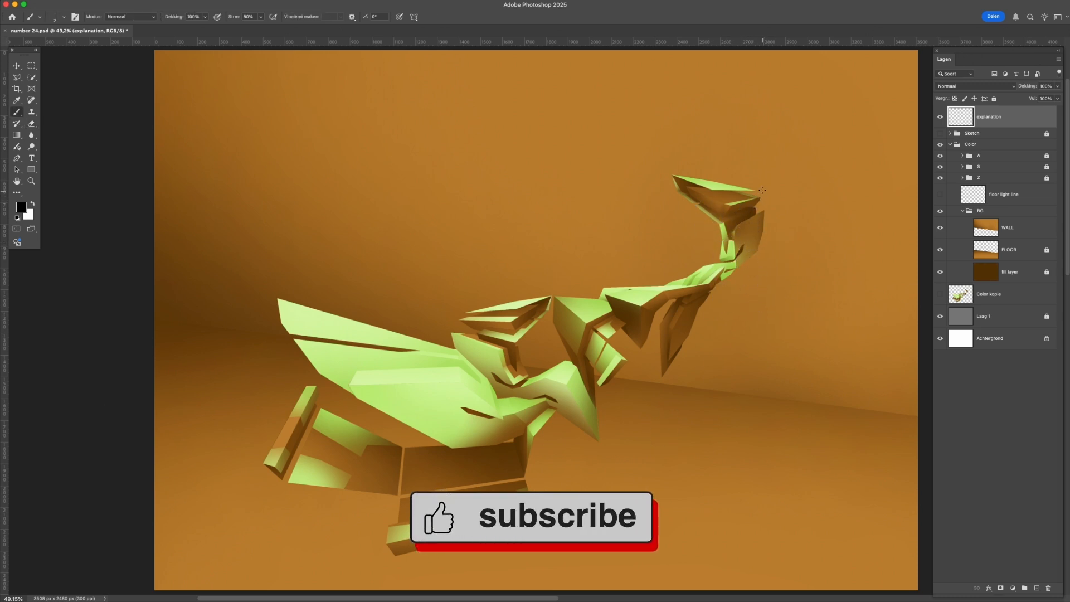
pyautogui.moveTo(772, 195); pyautogui.dragTo(775, 206)
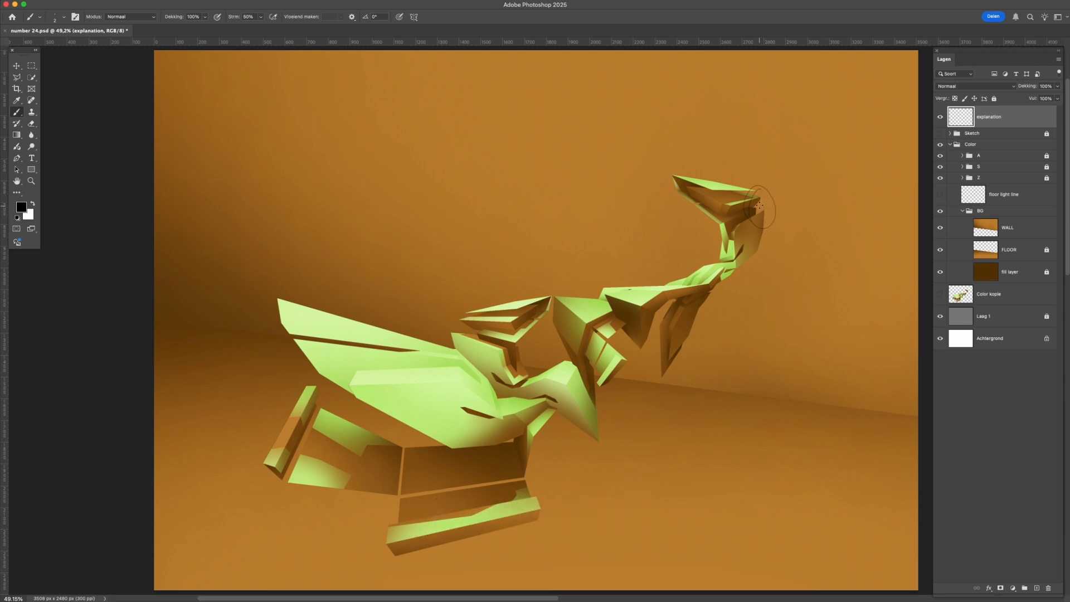
# Add a new layer named guide directly above the WALL layer in the BG group.
pyautogui.click(996, 231)
pyautogui.click(1037, 588)
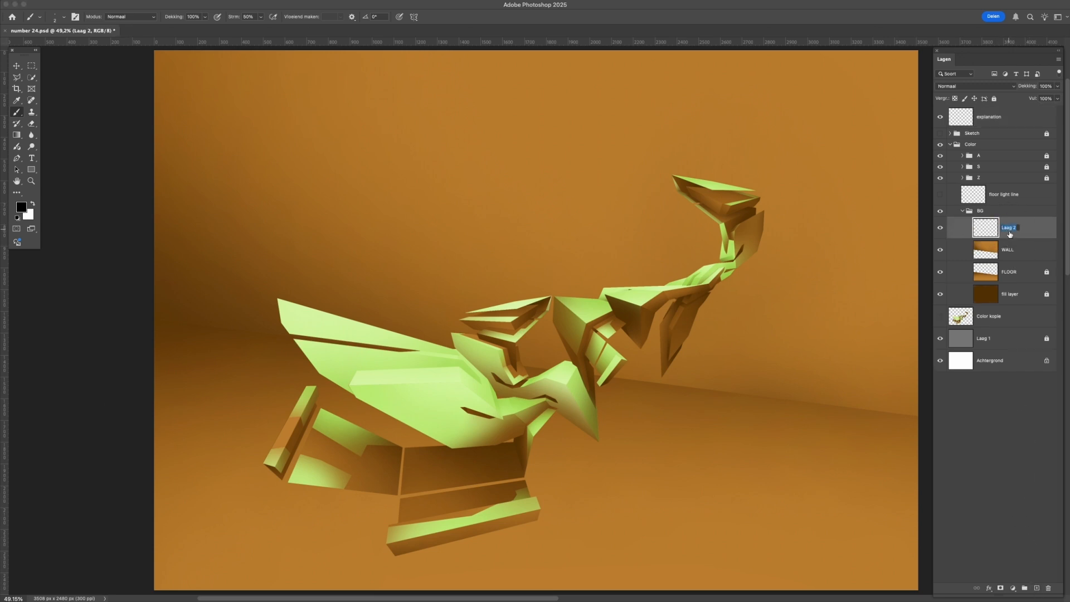
pyautogui.write('guide')
pyautogui.click(1009, 228)
# Start a Pen path on the guide layer with points along the front edge of the creature's raised head.
pyautogui.press('z')
pyautogui.moveTo(756, 209)
pyautogui.mouseDown()
pyautogui.moveTo(760, 216)
pyautogui.moveTo(578, 148)
pyautogui.moveTo(533, 201)
pyautogui.mouseUp()
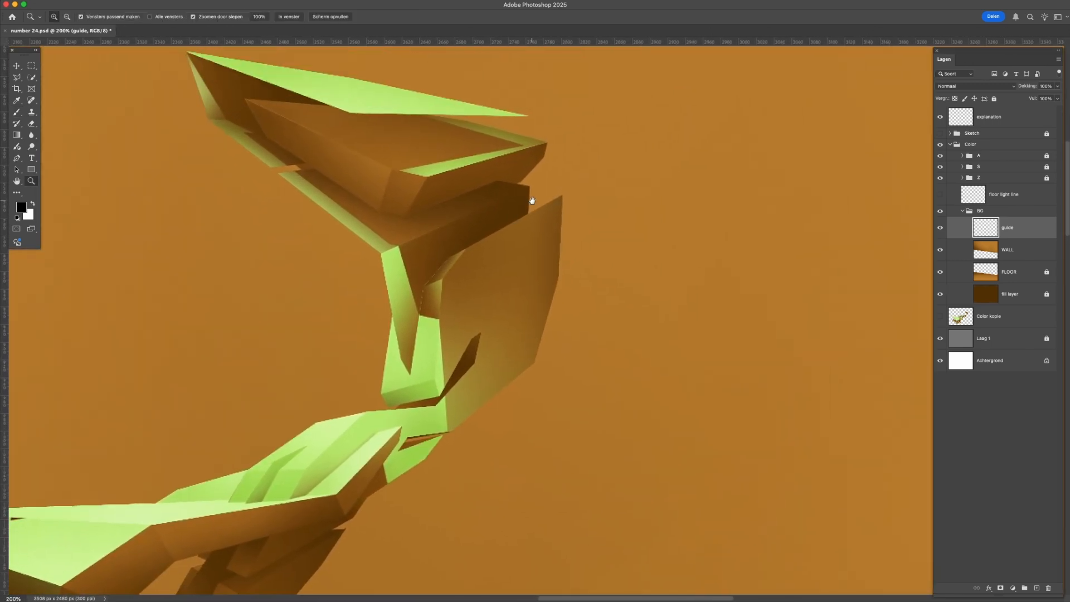
pyautogui.press('p')
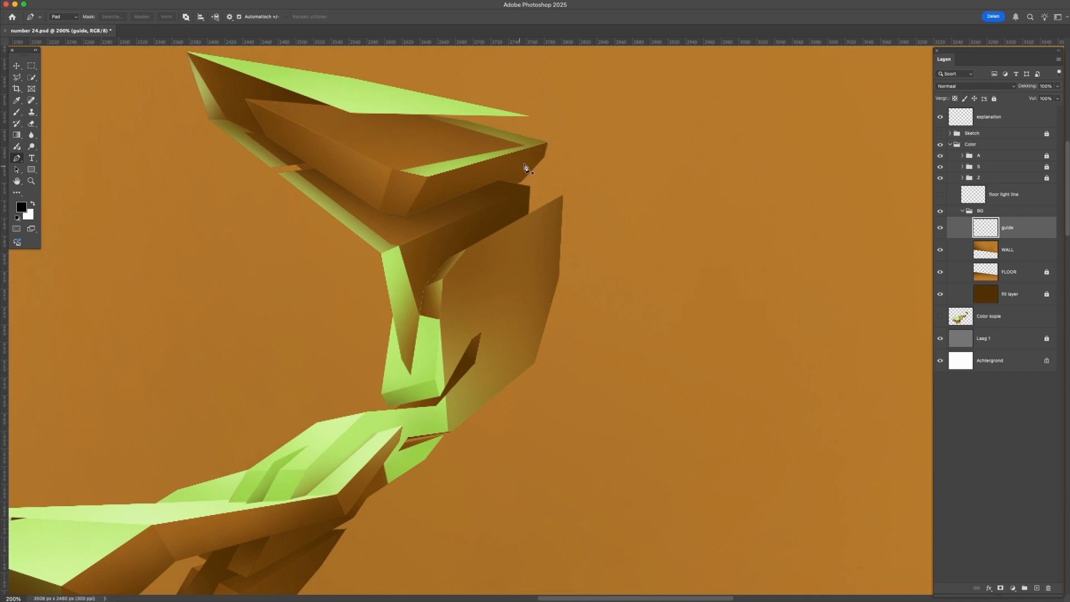
pyautogui.click(495, 174)
pyautogui.click(548, 142)
pyautogui.click(556, 225)
# Extend the Pen path down to the floor line, across it and back up behind the neck to enclose the shadow shape.
pyautogui.press('z')
pyautogui.keyDown('alt'); pyautogui.click(577, 303); pyautogui.keyUp('alt')
pyautogui.keyDown('alt'); pyautogui.click(578, 302); pyautogui.keyUp('alt')
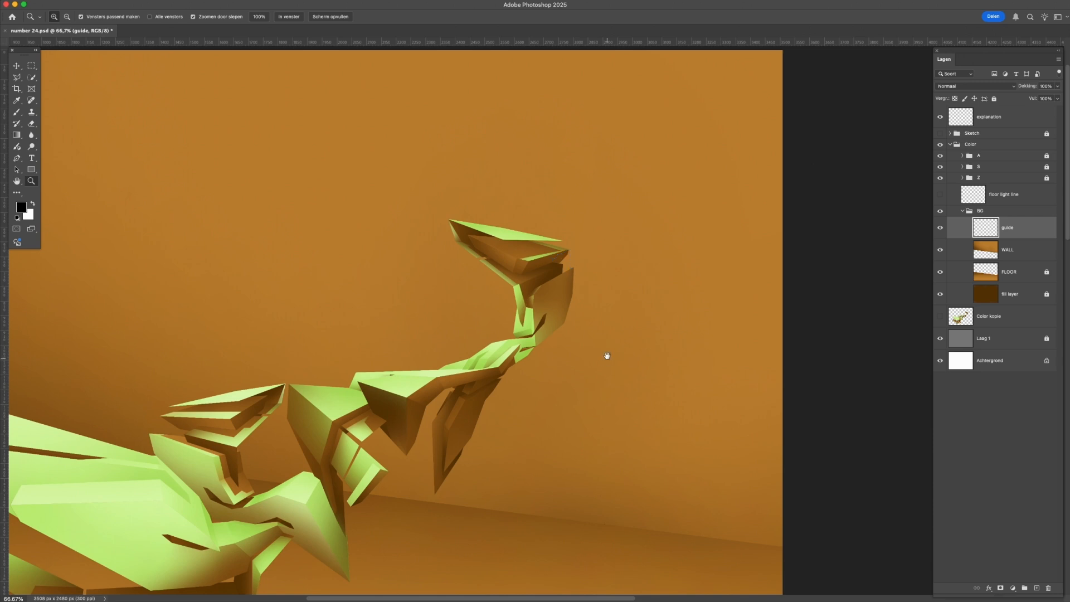
pyautogui.scroll(-2, 605, 353)
pyautogui.press('p')
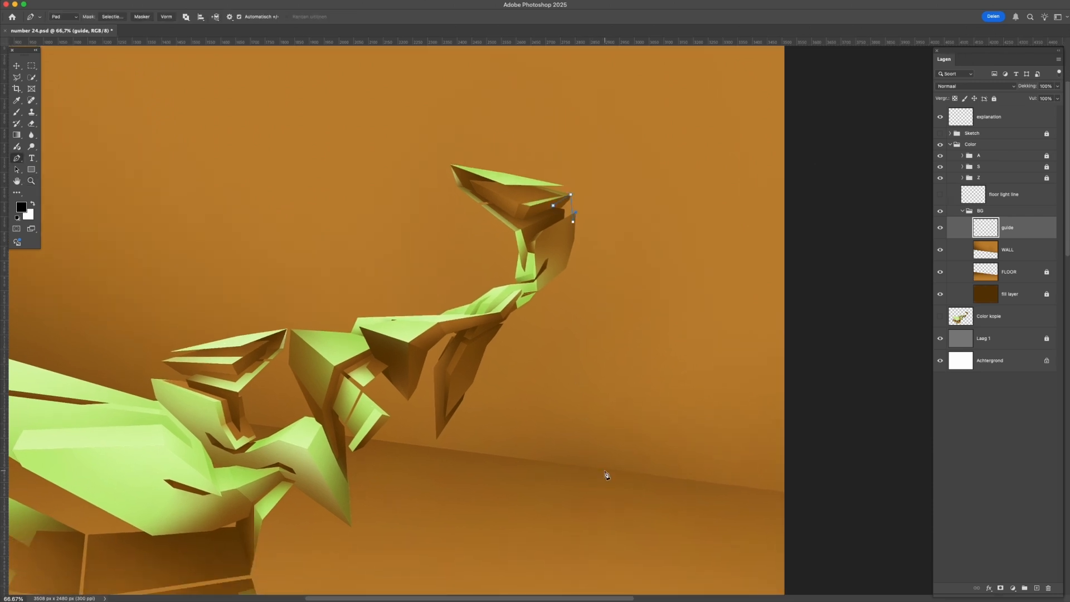
pyautogui.click(607, 475)
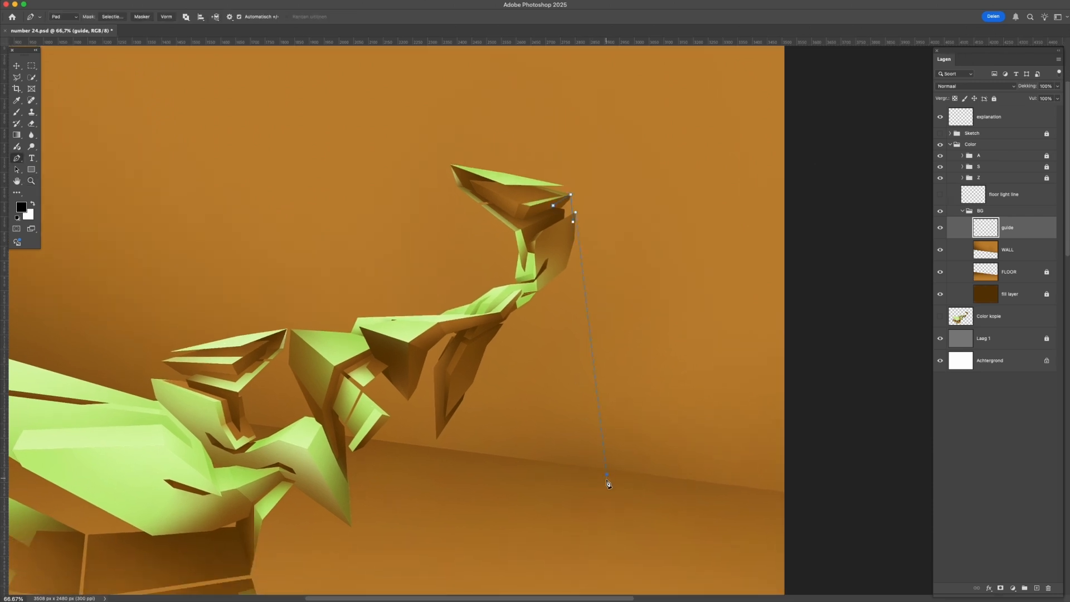
pyautogui.click(551, 469)
pyautogui.click(540, 243)
pyautogui.click(547, 209)
# Stroke the shadow path in black with the 2 px brush on the guide layer and dismiss the path outline.
pyautogui.press('z')
pyautogui.moveTo(564, 172); pyautogui.dragTo(565, 172)
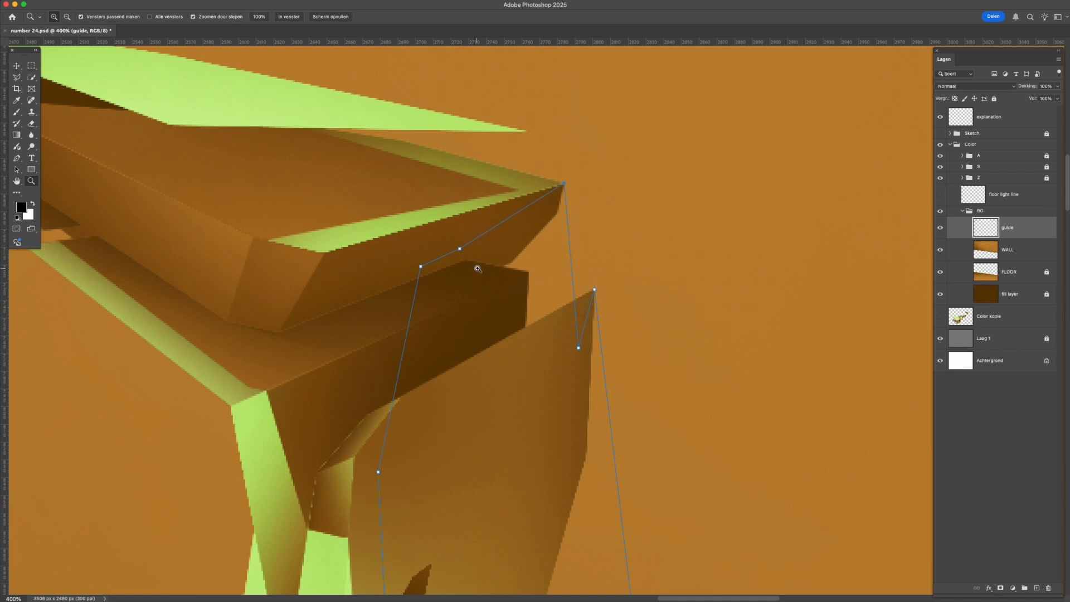
pyautogui.keyDown('alt'); pyautogui.click(509, 298); pyautogui.keyUp('alt')
pyautogui.keyDown('alt'); pyautogui.click(509, 298); pyautogui.keyUp('alt')
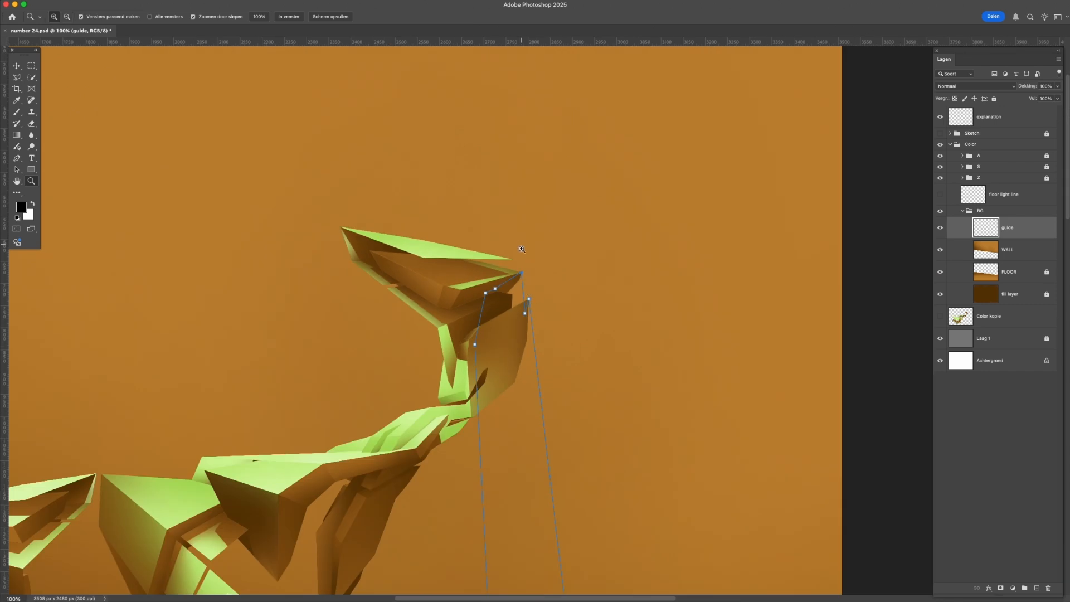
pyautogui.moveTo(527, 423); pyautogui.dragTo(530, 287)
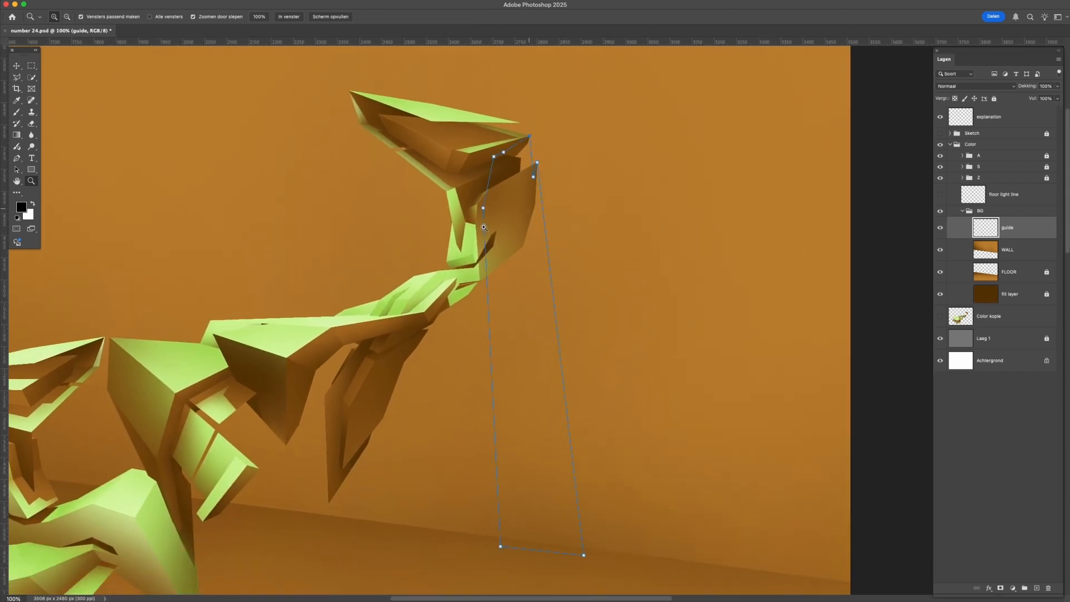
pyautogui.press('b')
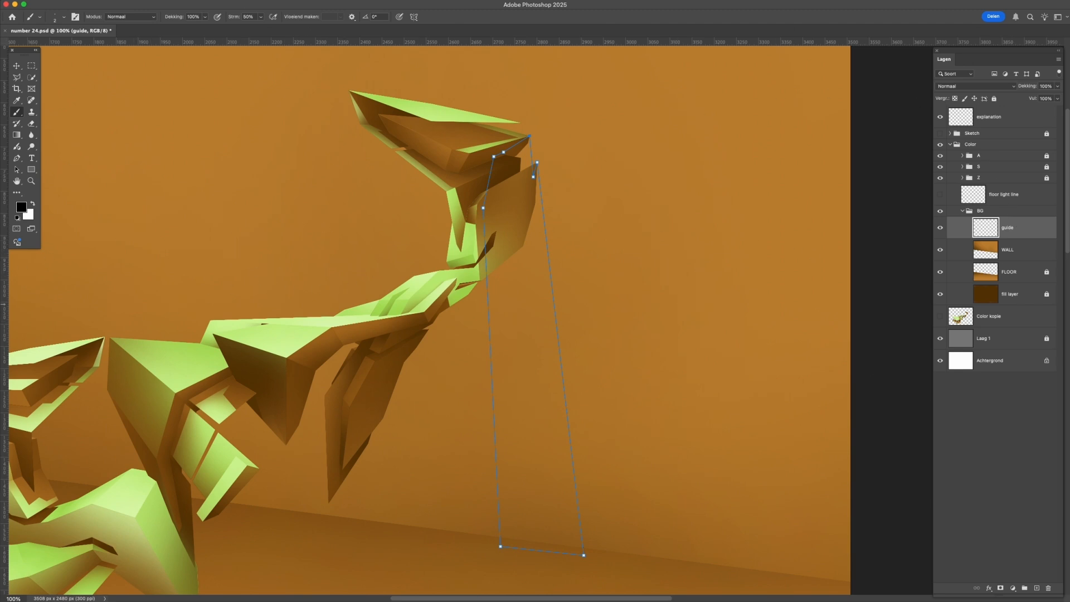
pyautogui.press('BackSpace')
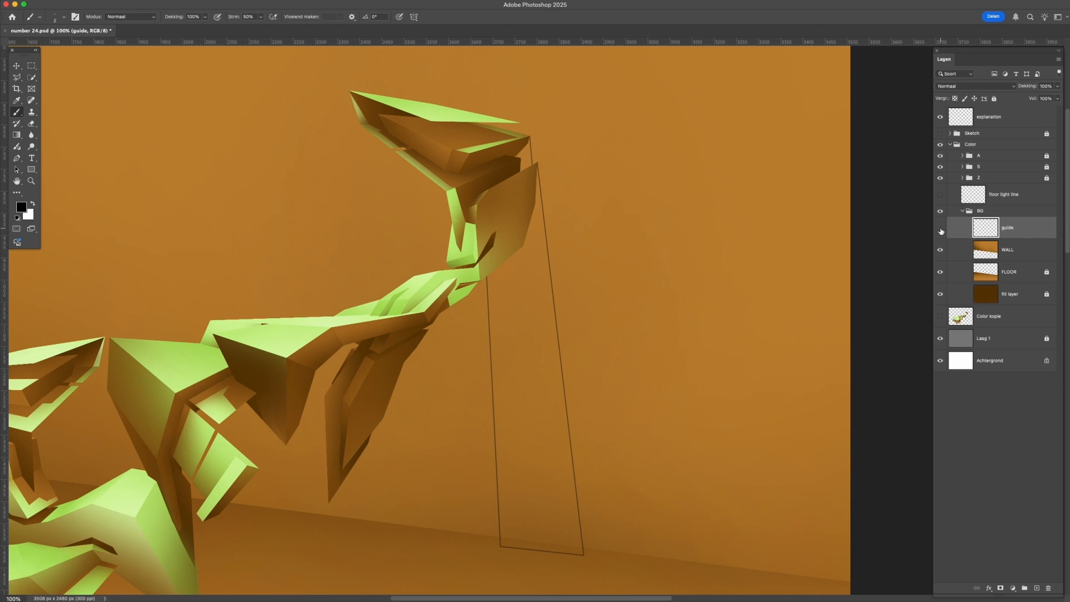
# Hide the guide layer and add a new layer named Light wall above the WALL layer.
pyautogui.click(941, 230)
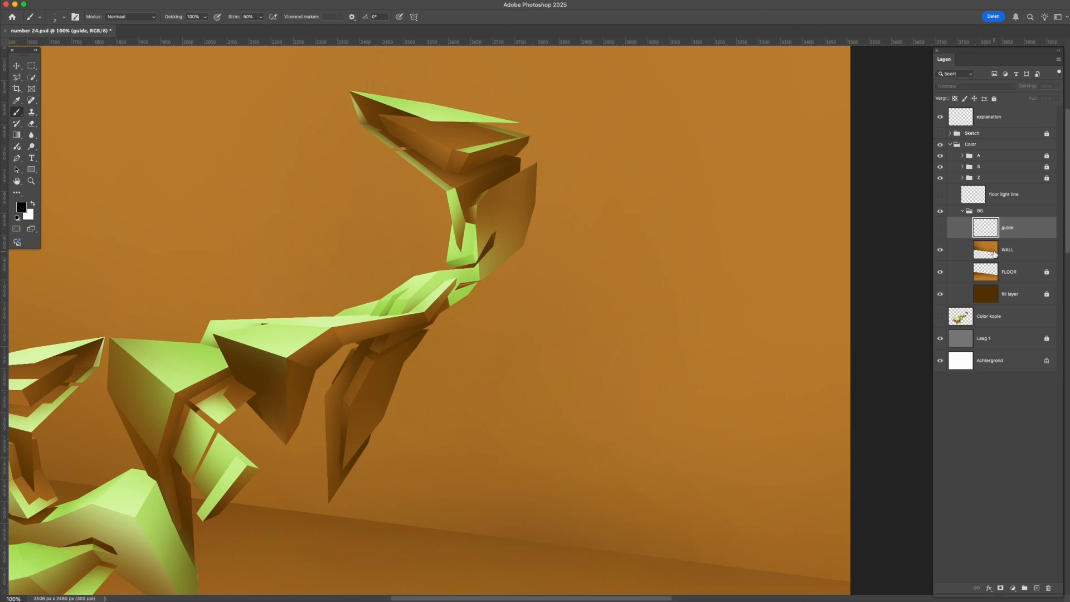
pyautogui.click(992, 254)
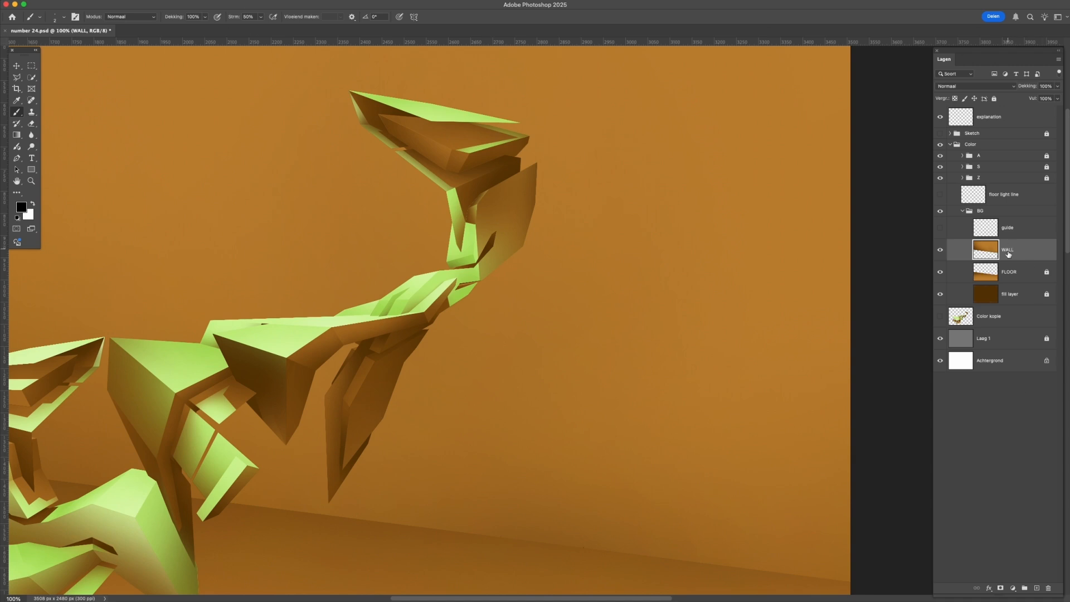
pyautogui.click(1037, 588)
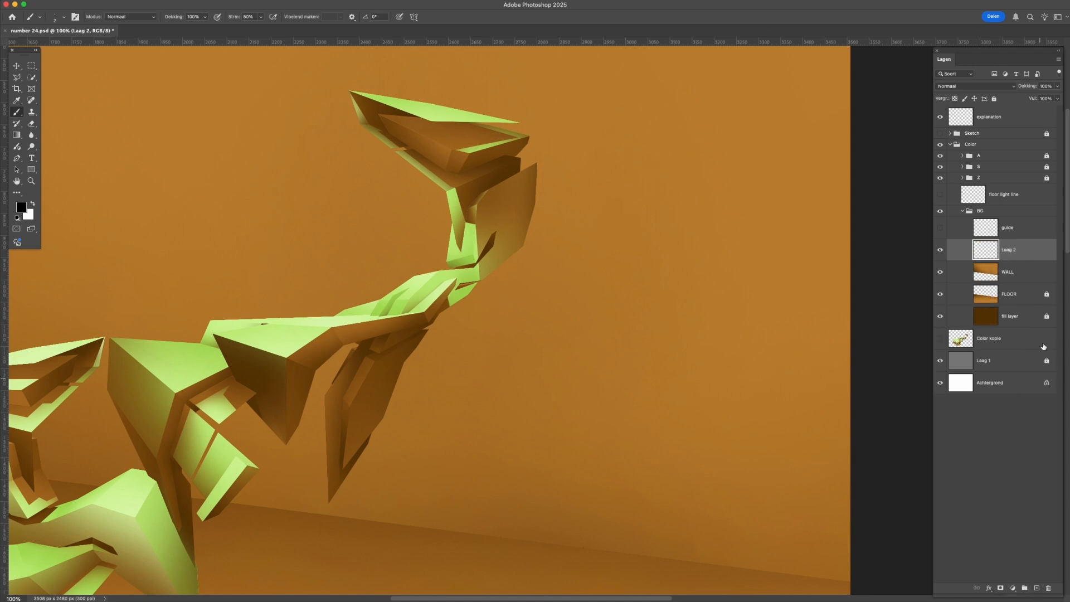
pyautogui.doubleClick(1009, 250)
pyautogui.write('Light wall')
pyautogui.press('Return')
# Load the WALL layer's area as a selection and subtract the shape of the temporary shadow path from it.
pyautogui.press('z')
pyautogui.rightClick(505, 300)
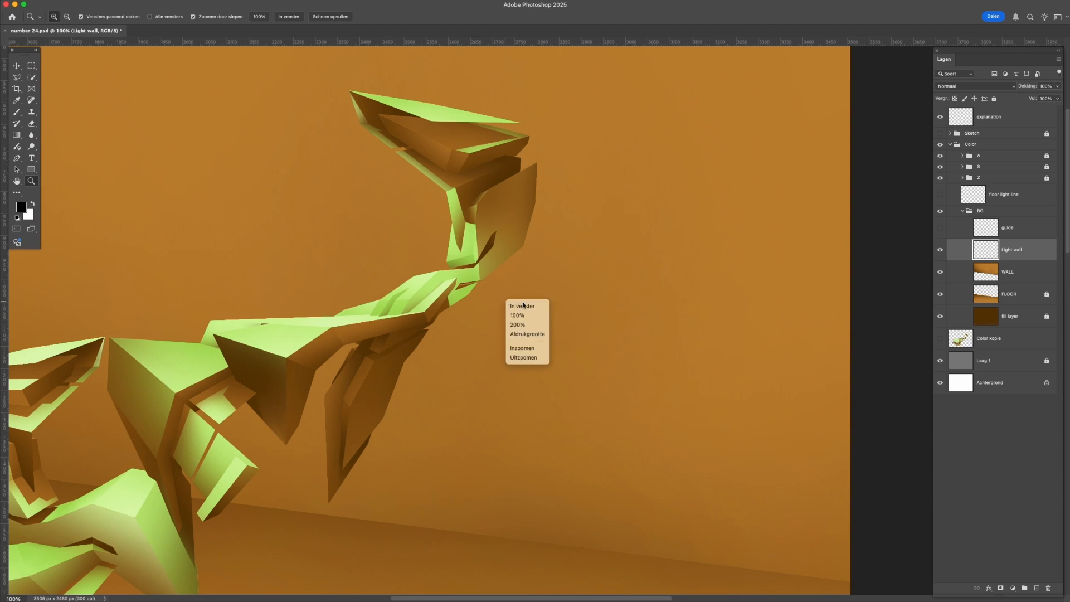
pyautogui.click(516, 307)
pyautogui.press('b')
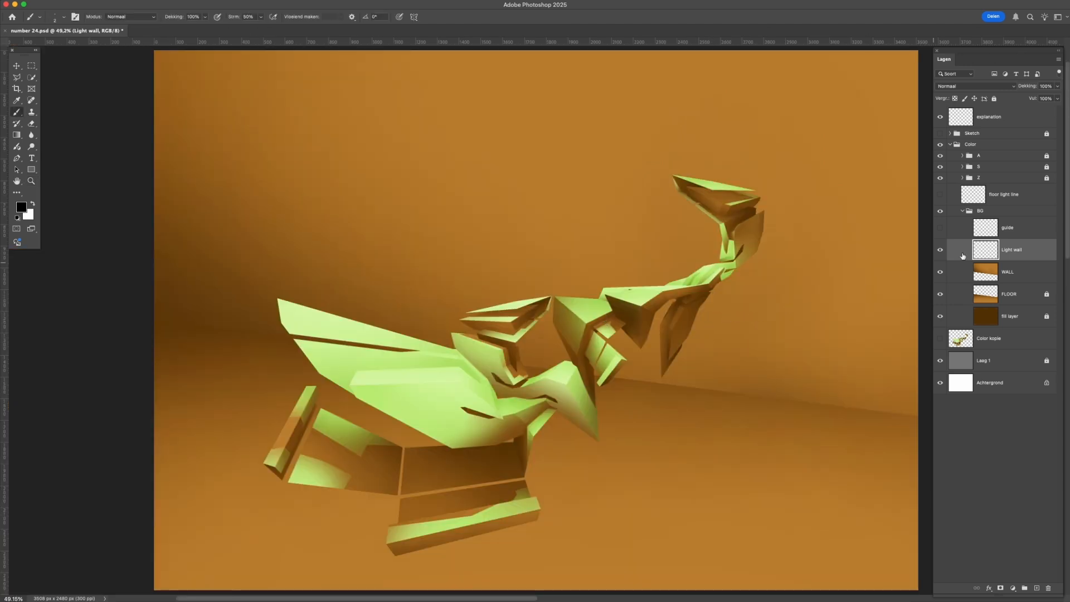
pyautogui.keyDown('super'); pyautogui.click(991, 276); pyautogui.keyUp('super')
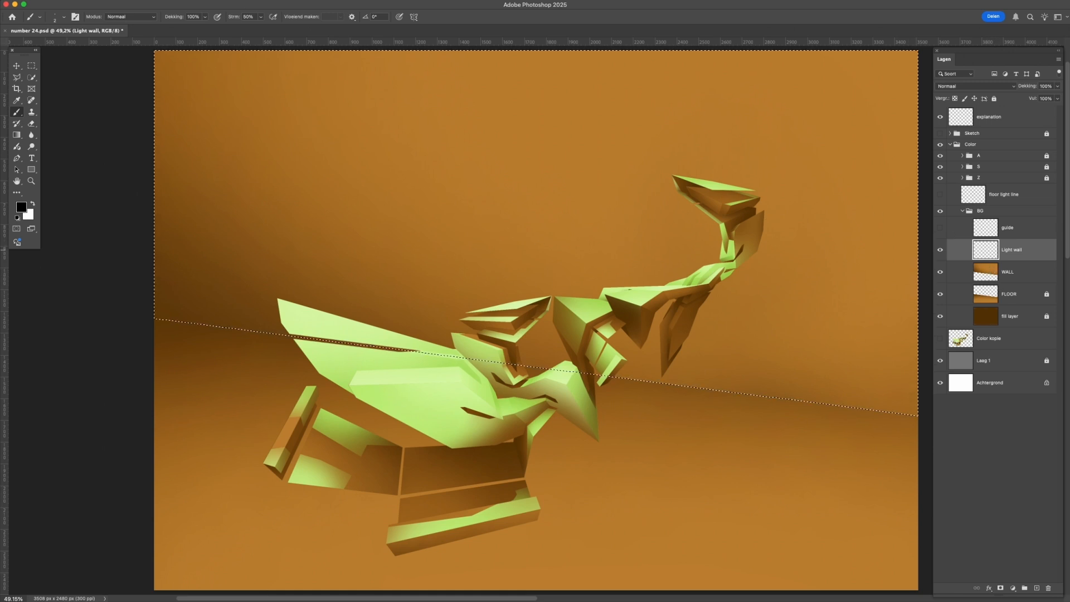
pyautogui.moveTo(0, 275); pyautogui.dragTo(346, 90)
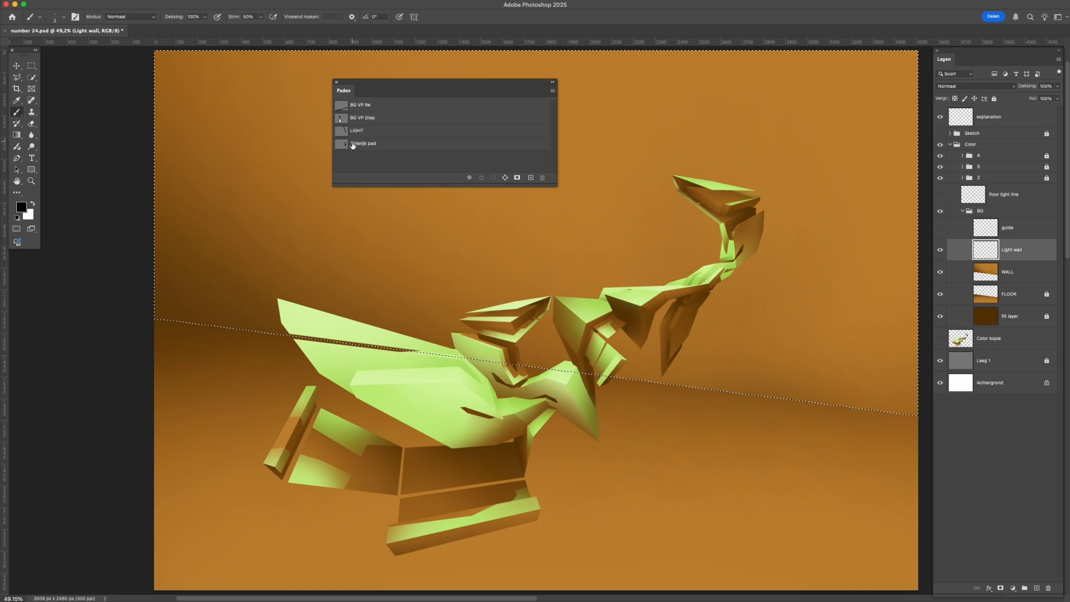
pyautogui.click(359, 144)
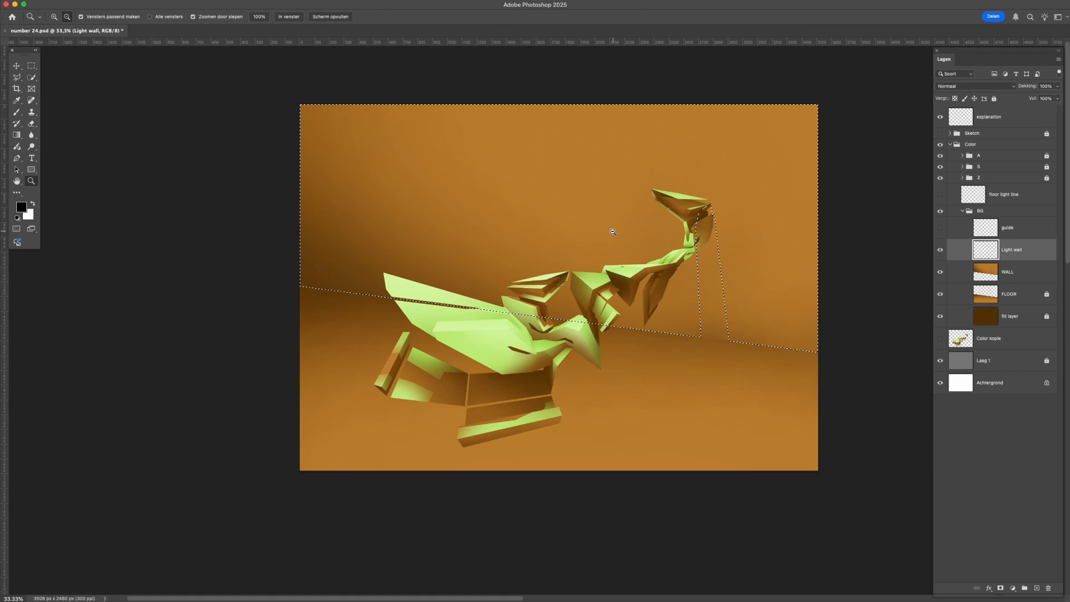
# Hide the selection edges and set up a very large soft round brush for painting on the Light wall layer.
pyautogui.keyDown('alt'); pyautogui.click(613, 231); pyautogui.keyUp('alt')
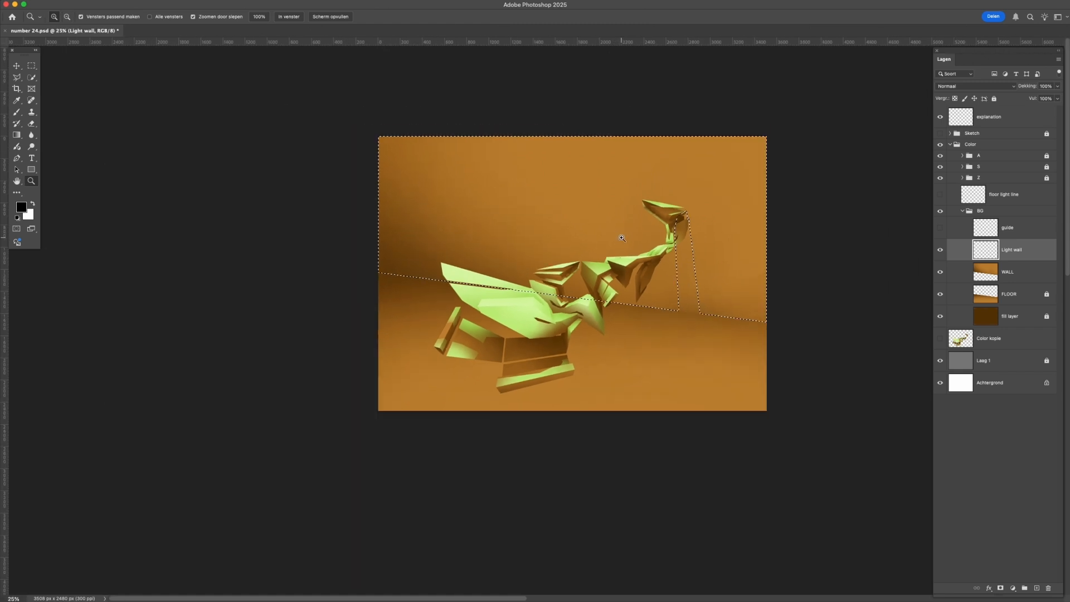
pyautogui.keyDown('alt'); pyautogui.click(616, 232); pyautogui.keyUp('alt')
pyautogui.hscroll(3, 725, 234)
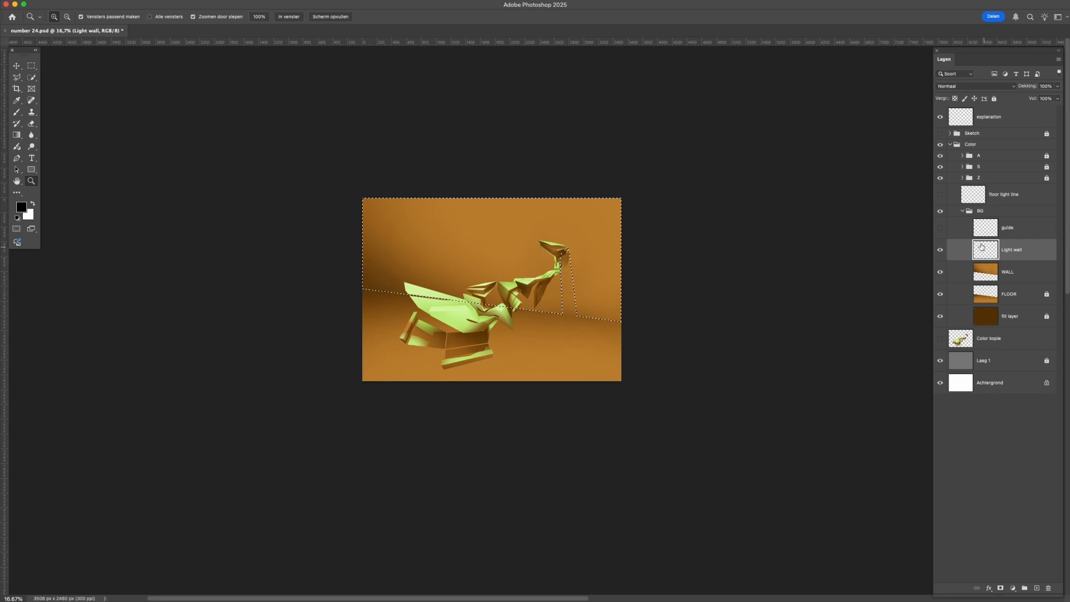
pyautogui.press('b')
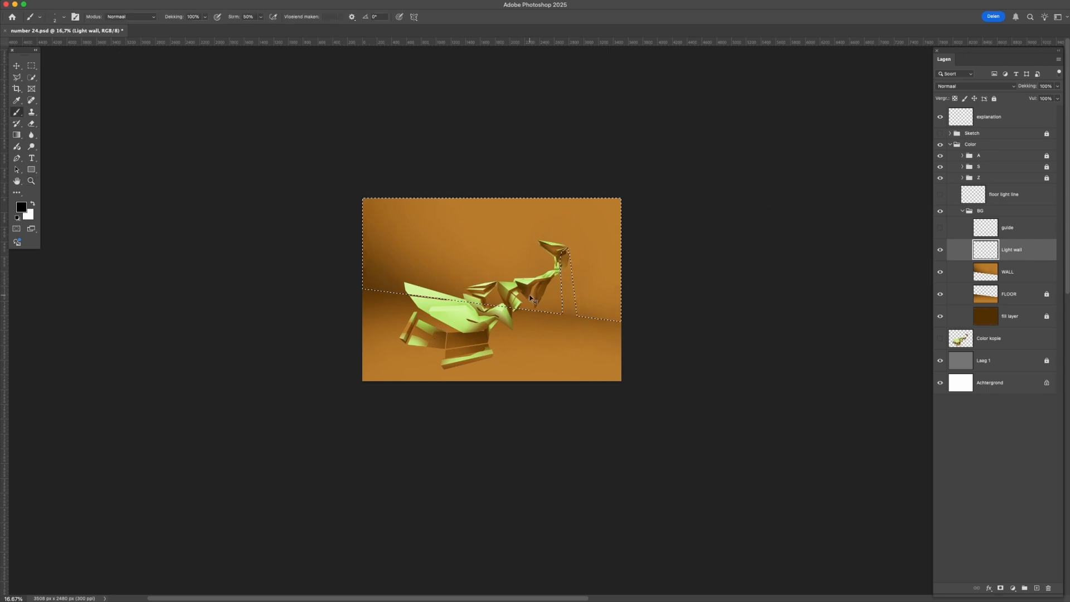
pyautogui.hotkey('ctrl', 'd')
pyautogui.press('F5')
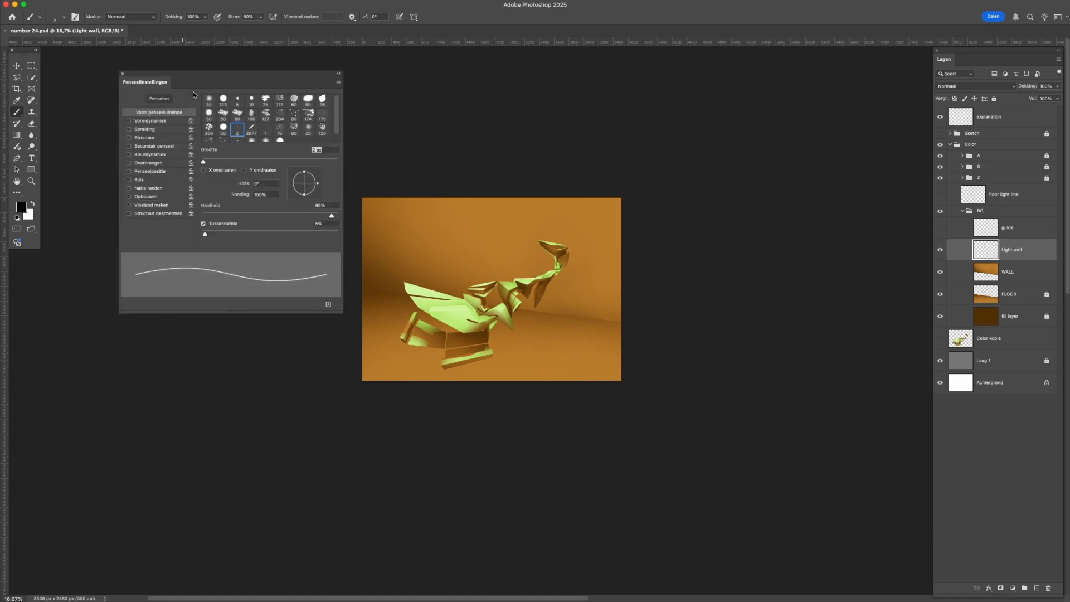
pyautogui.click(210, 101)
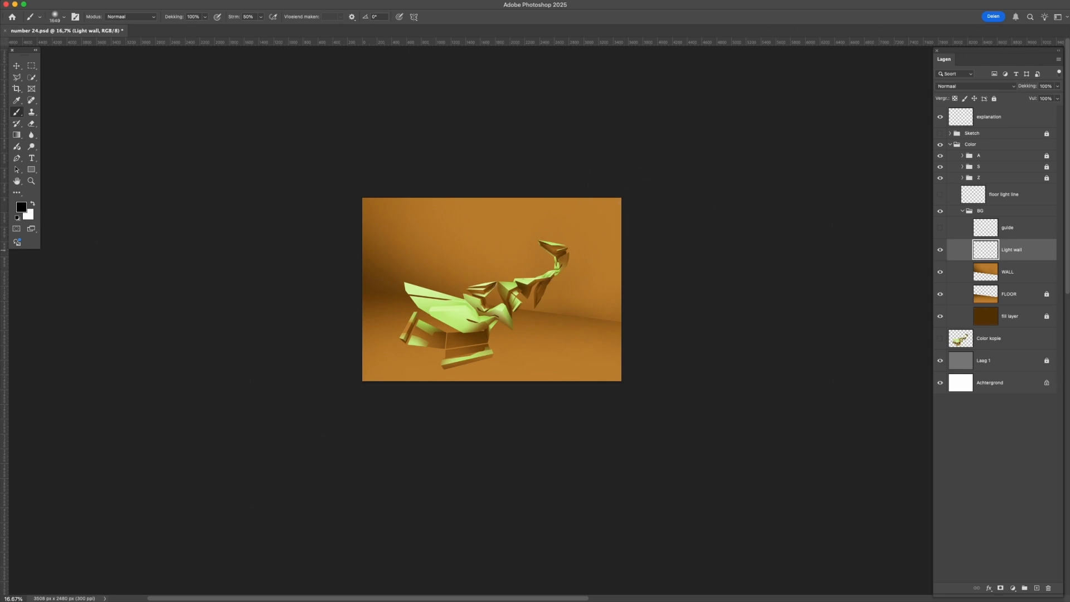
# Paint the selected wall area with the first green of the brown - green swatch group.
pyautogui.press('F6')
pyautogui.moveTo(48, 251); pyautogui.dragTo(122, 126)
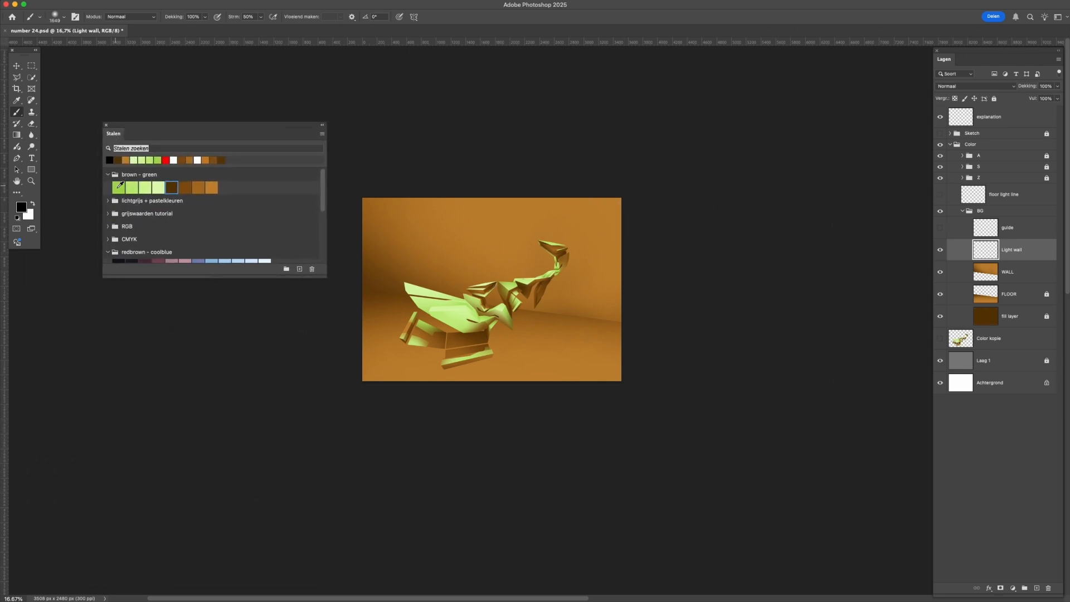
pyautogui.click(121, 186)
pyautogui.moveTo(348, 291)
pyautogui.mouseDown()
pyautogui.moveTo(692, 331)
pyautogui.moveTo(524, 288)
pyautogui.moveTo(407, 237)
pyautogui.moveTo(696, 255)
pyautogui.moveTo(355, 198)
pyautogui.mouseUp()
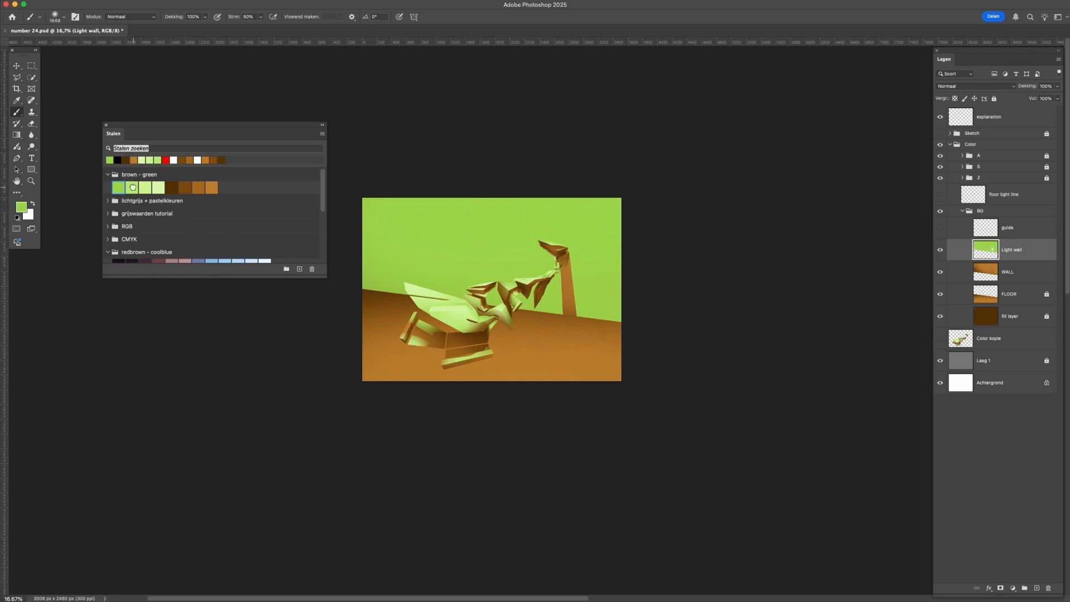
# Paint over the wall with the second green of the brown - green group using an even larger soft brush.
pyautogui.click(133, 188)
pyautogui.moveTo(435, 223); pyautogui.dragTo(480, 226)
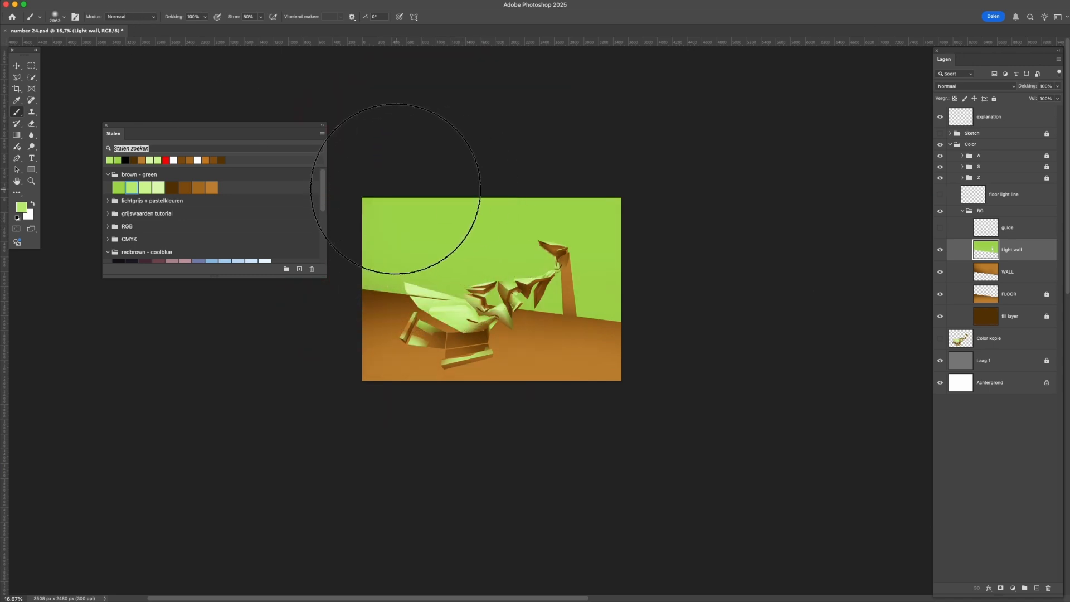
pyautogui.moveTo(633, 221)
pyautogui.mouseDown()
pyautogui.moveTo(693, 210)
pyautogui.moveTo(396, 167)
pyautogui.moveTo(384, 181)
pyautogui.mouseUp()
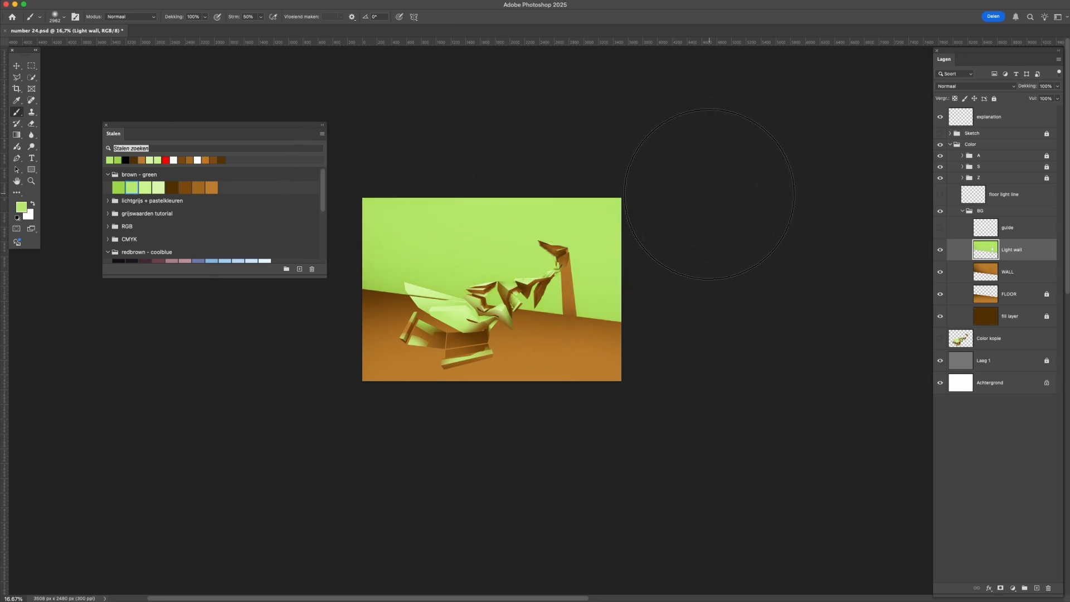
# Brush the third and fourth greens of the brown - green group softly onto the upper wall and put the swatches away.
pyautogui.click(145, 187)
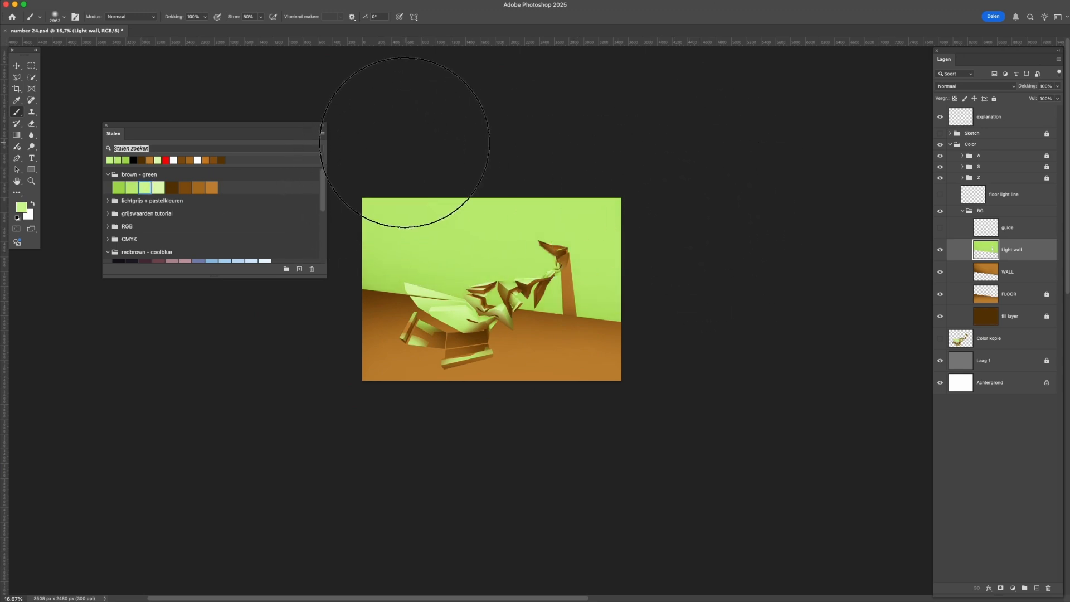
pyautogui.moveTo(406, 146)
pyautogui.mouseDown()
pyautogui.moveTo(692, 206)
pyautogui.moveTo(651, 179)
pyautogui.moveTo(403, 153)
pyautogui.mouseUp()
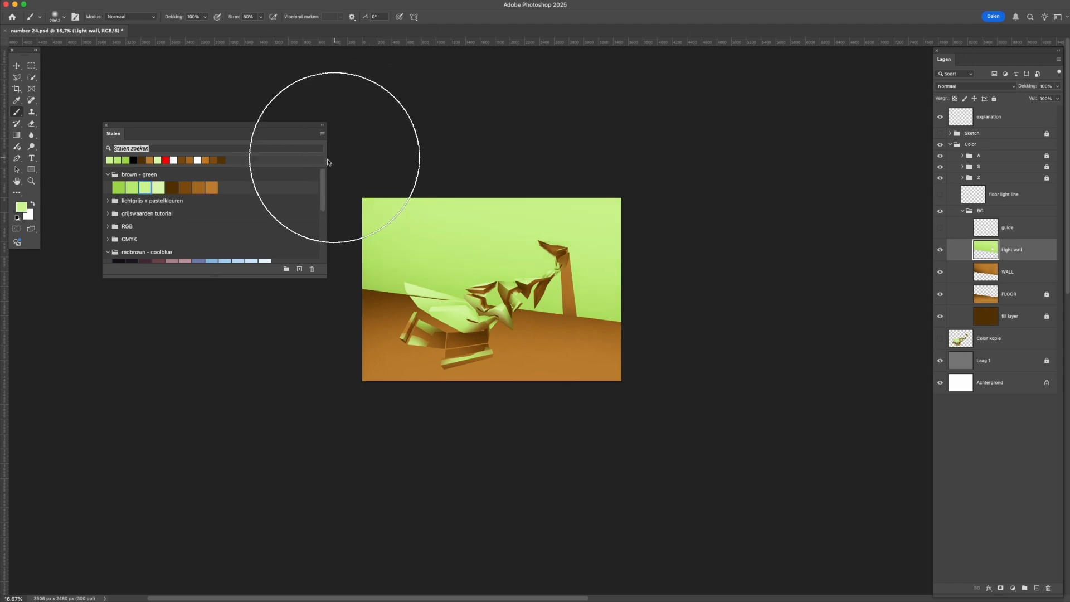
pyautogui.click(158, 187)
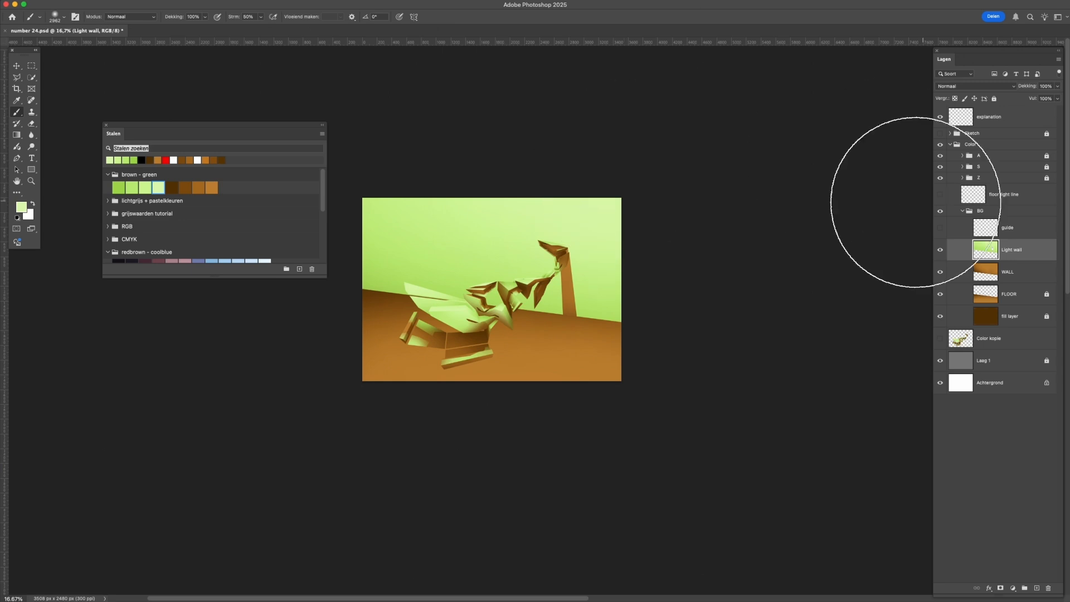
pyautogui.moveTo(120, 129); pyautogui.dragTo(0, 333)
# Load the WALL layer's area as a selection, darken the shadow behind the creature's head with soft dark brown, and deselect.
pyautogui.press('z')
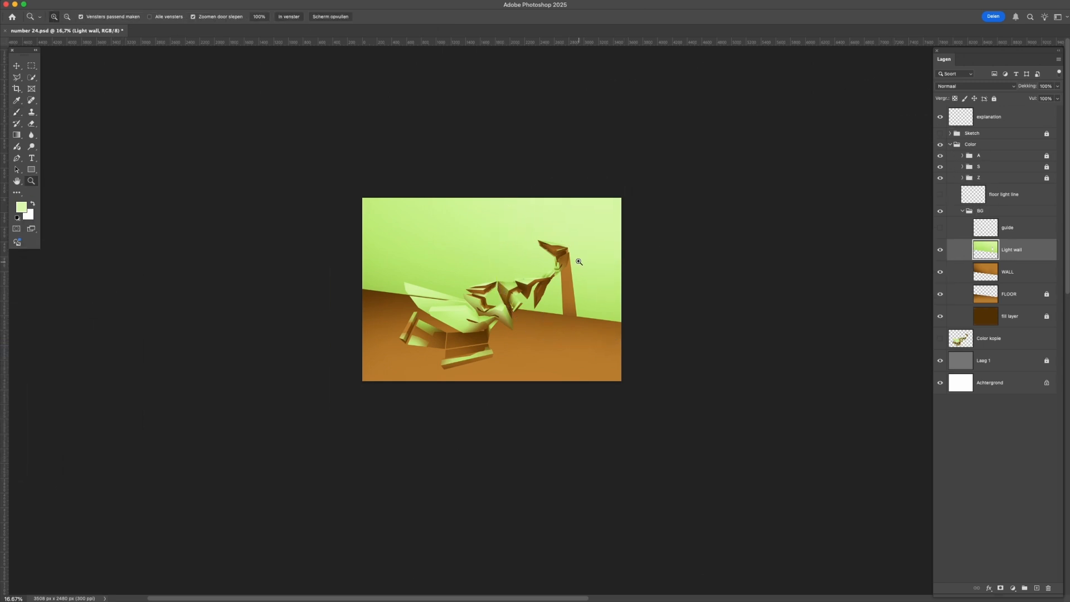
pyautogui.rightClick(574, 264)
pyautogui.click(599, 269)
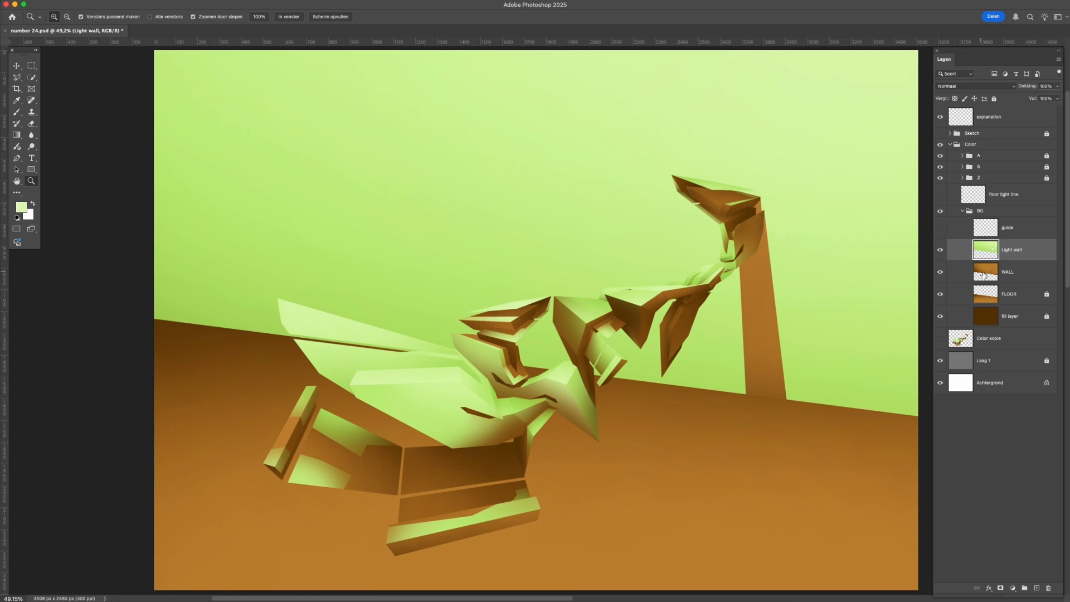
pyautogui.click(985, 274)
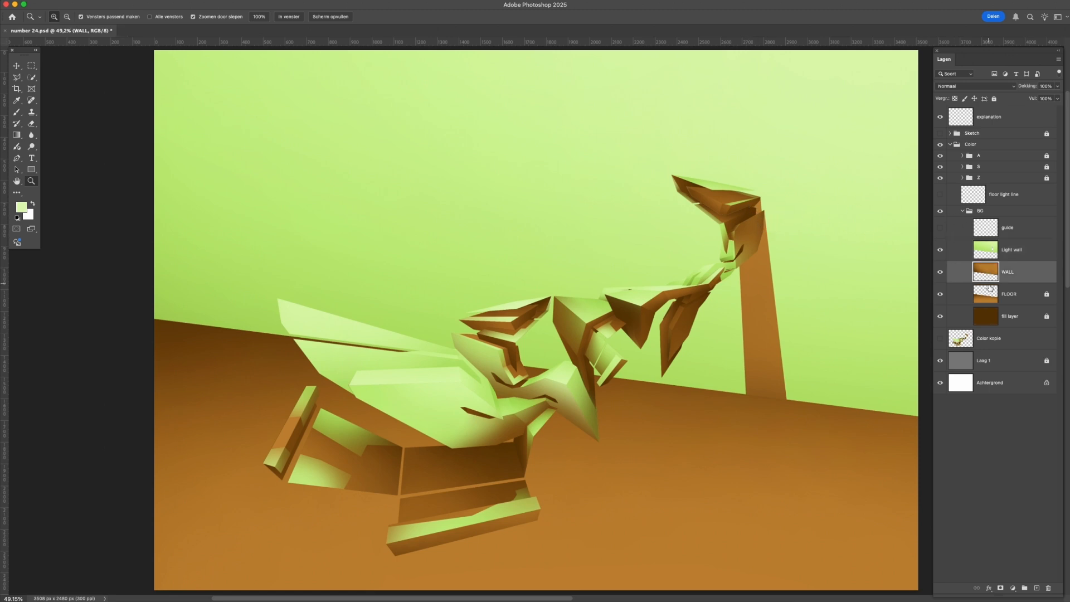
pyautogui.keyDown('super'); pyautogui.click(990, 271); pyautogui.keyUp('super')
pyautogui.press('b')
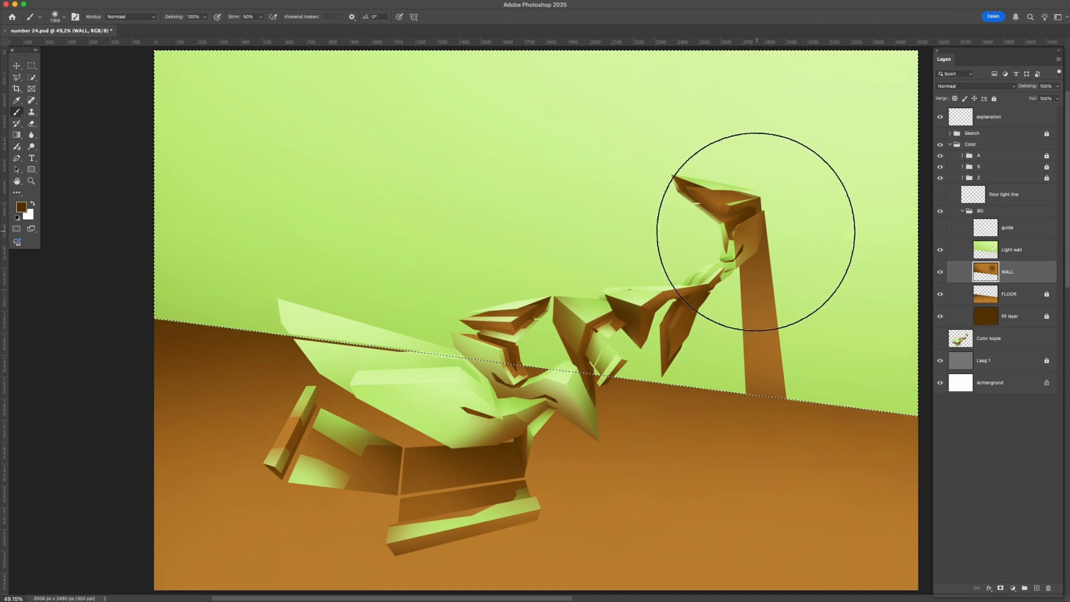
pyautogui.hotkey('ctrl', 'd')
# Show the guide and floor light line layers and start a pen path along the floor shadow outline from the wall shadow's lower corner.
pyautogui.press('z')
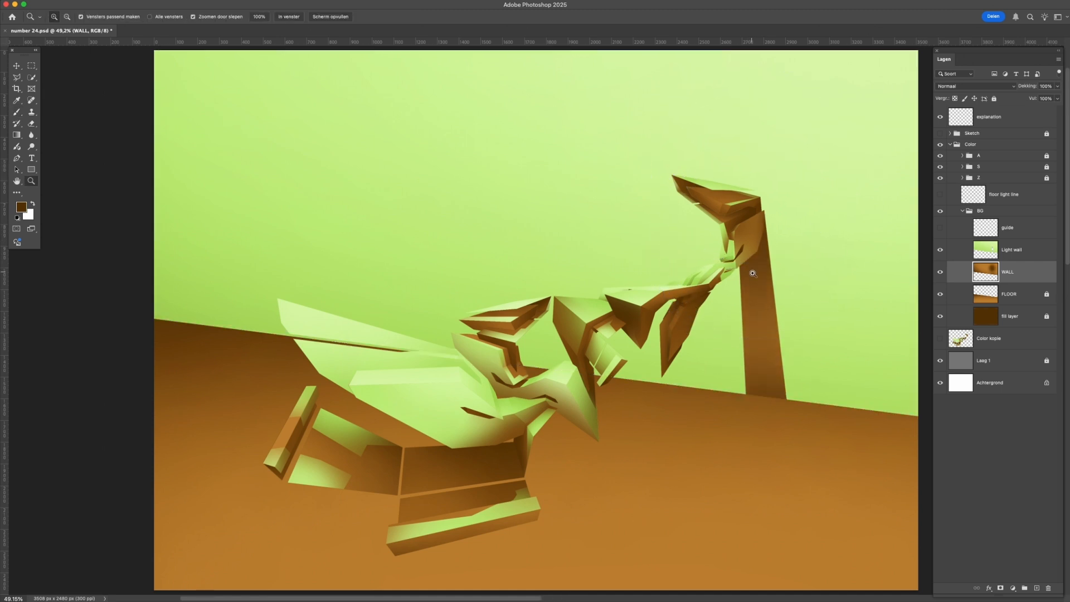
pyautogui.click(939, 229)
pyautogui.click(940, 195)
pyautogui.click(750, 404)
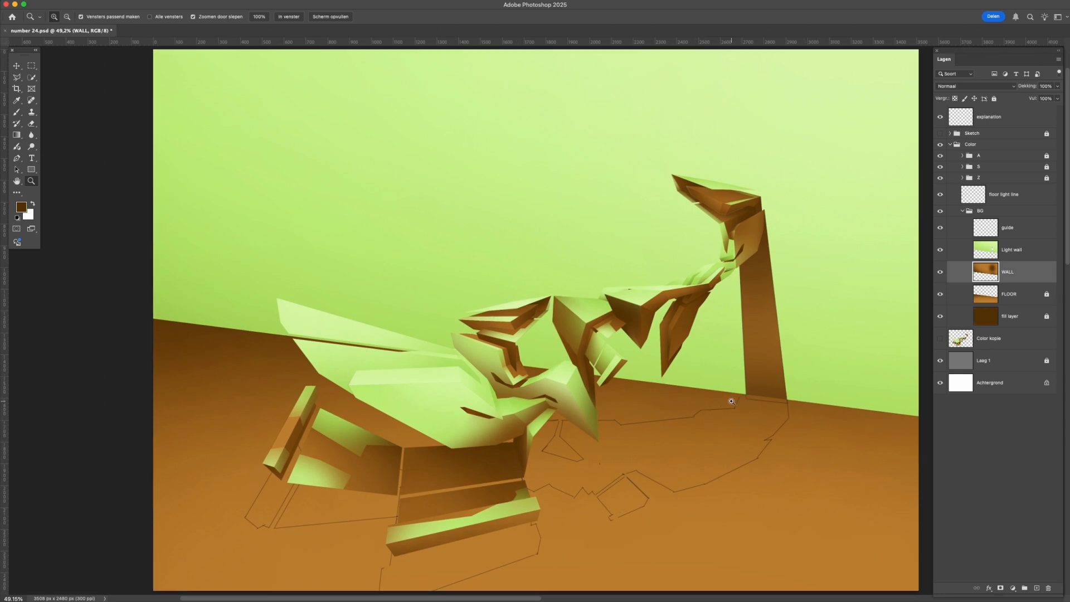
pyautogui.moveTo(736, 405); pyautogui.dragTo(750, 396)
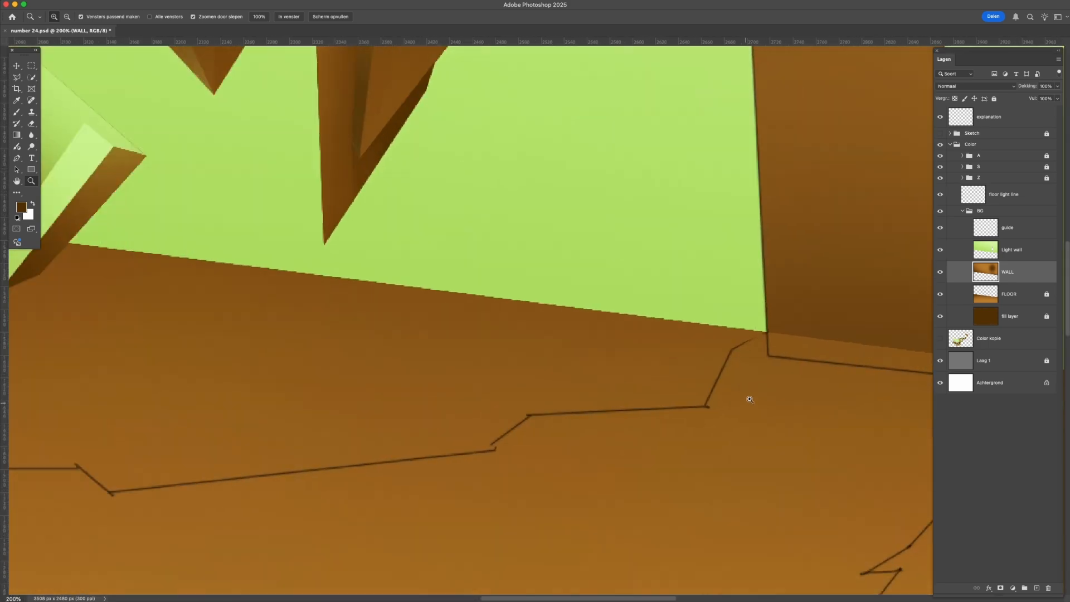
pyautogui.moveTo(773, 355); pyautogui.dragTo(597, 316)
pyautogui.press('p')
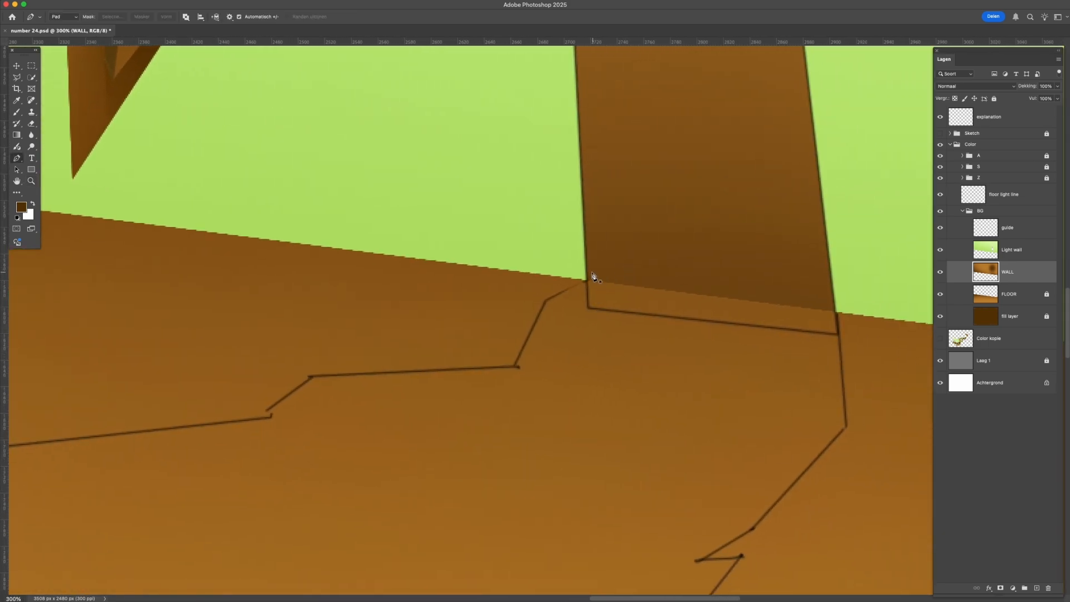
pyautogui.click(592, 277)
pyautogui.click(546, 301)
pyautogui.click(517, 367)
pyautogui.click(312, 377)
pyautogui.click(267, 415)
# Continue the pen path along the floor shadow outline towards the creature, up to the small triangular gap.
pyautogui.press('z')
pyautogui.keyDown('alt'); pyautogui.click(345, 388); pyautogui.keyUp('alt')
pyautogui.keyDown('alt'); pyautogui.click(365, 395); pyautogui.keyUp('alt')
pyautogui.keyDown('alt'); pyautogui.click(365, 396); pyautogui.keyUp('alt')
pyautogui.press('p')
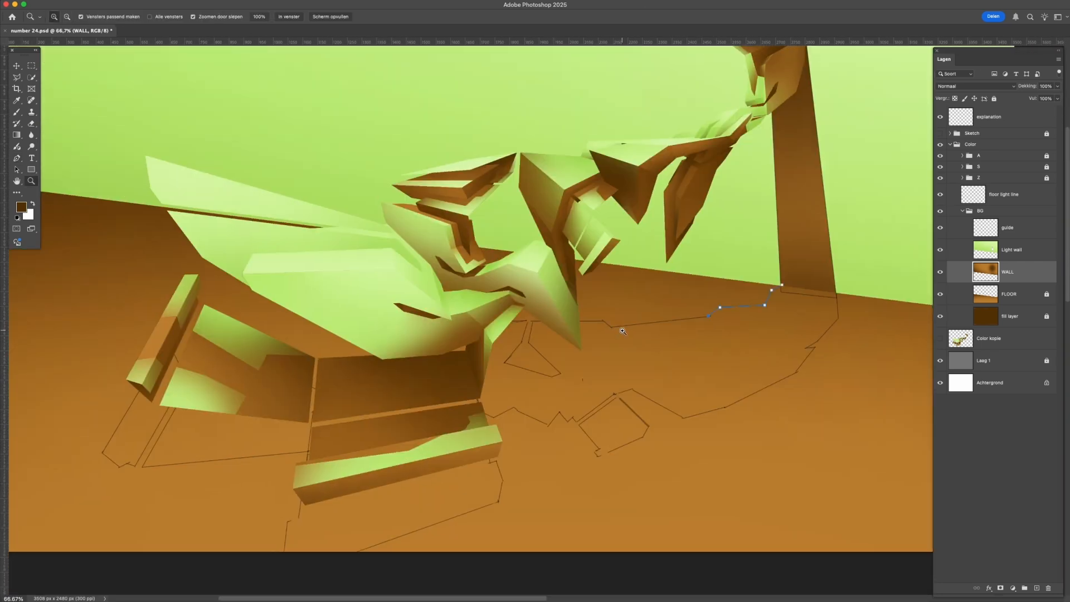
pyautogui.click(609, 326)
pyautogui.click(604, 321)
pyautogui.click(532, 322)
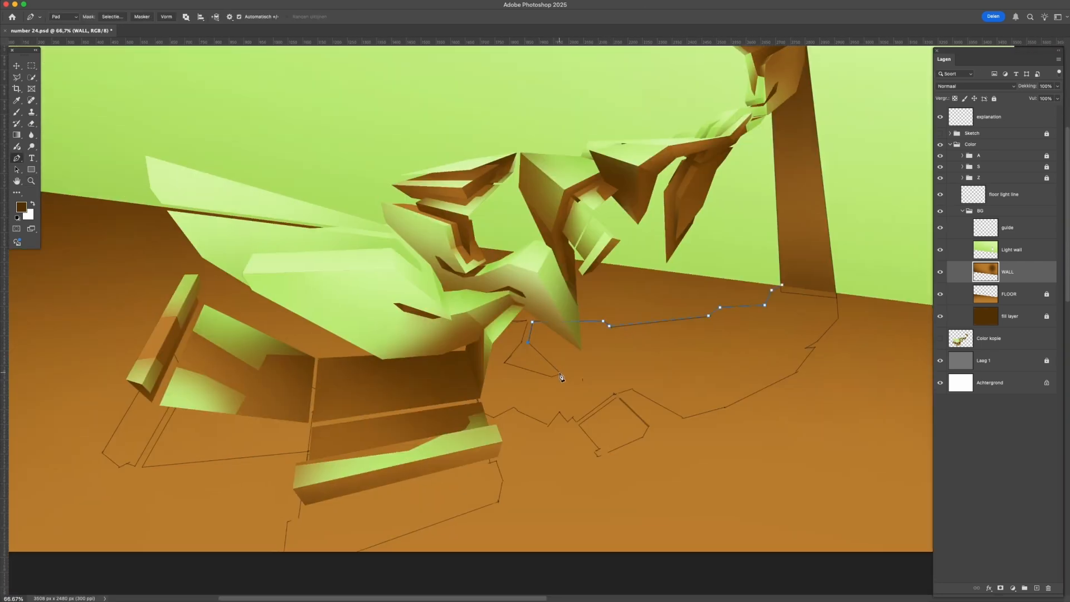
pyautogui.press('z')
pyautogui.keyDown('alt'); pyautogui.click(539, 386); pyautogui.keyUp('alt')
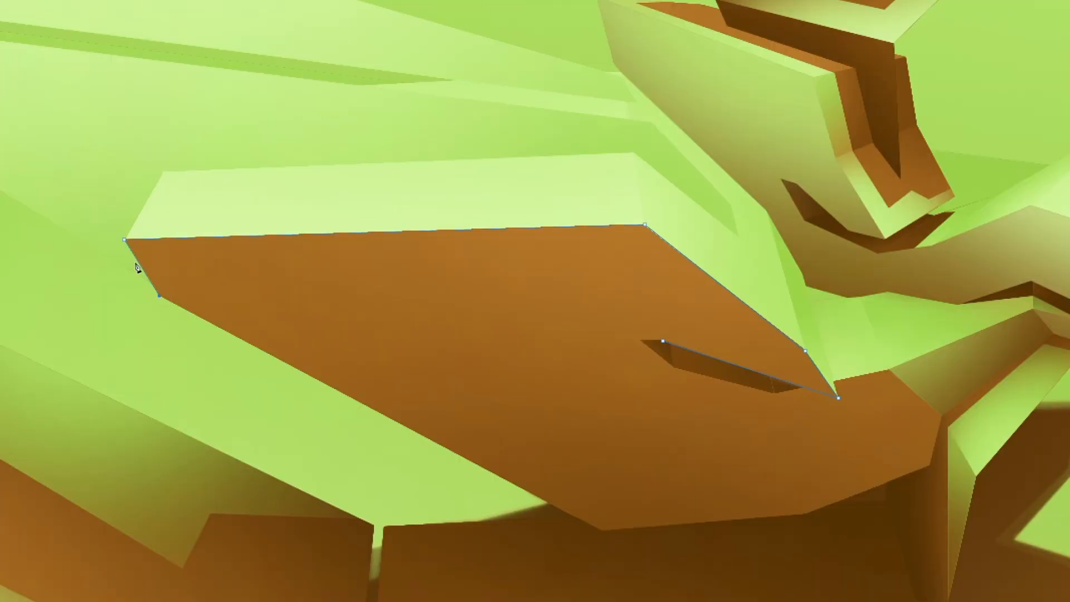
# Trace the brown underside plane of the creature's body and its dark slot with the Pen tool and load the path as a selection.
pyautogui.click(602, 530)
pyautogui.click(710, 378)
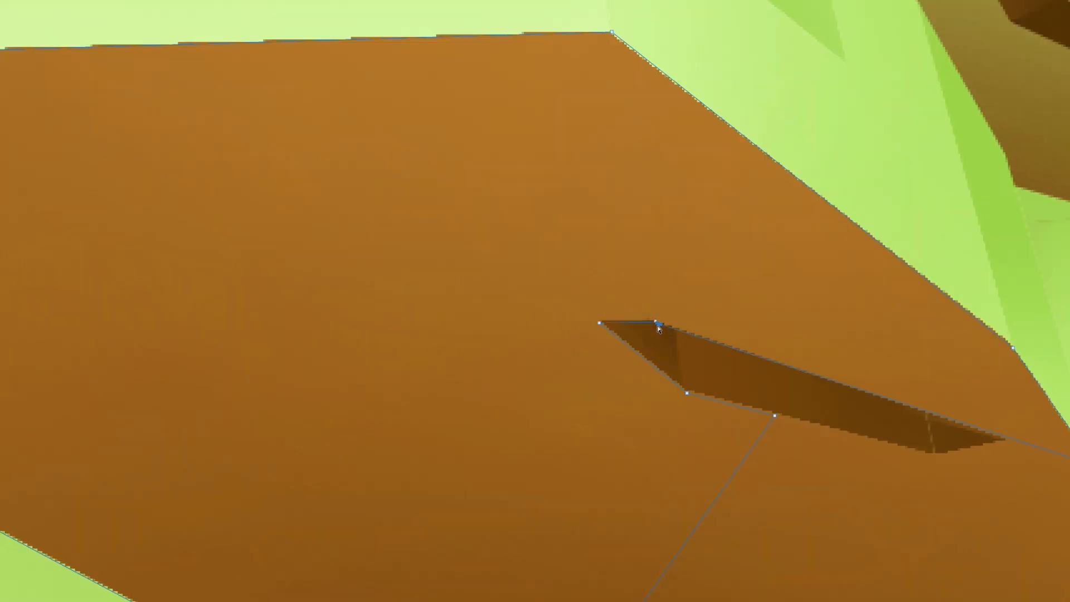
pyautogui.moveTo(775, 415); pyautogui.dragTo(891, 444)
pyautogui.moveTo(602, 373); pyautogui.dragTo(524, 373)
pyautogui.moveTo(126, 307); pyautogui.dragTo(189, 307)
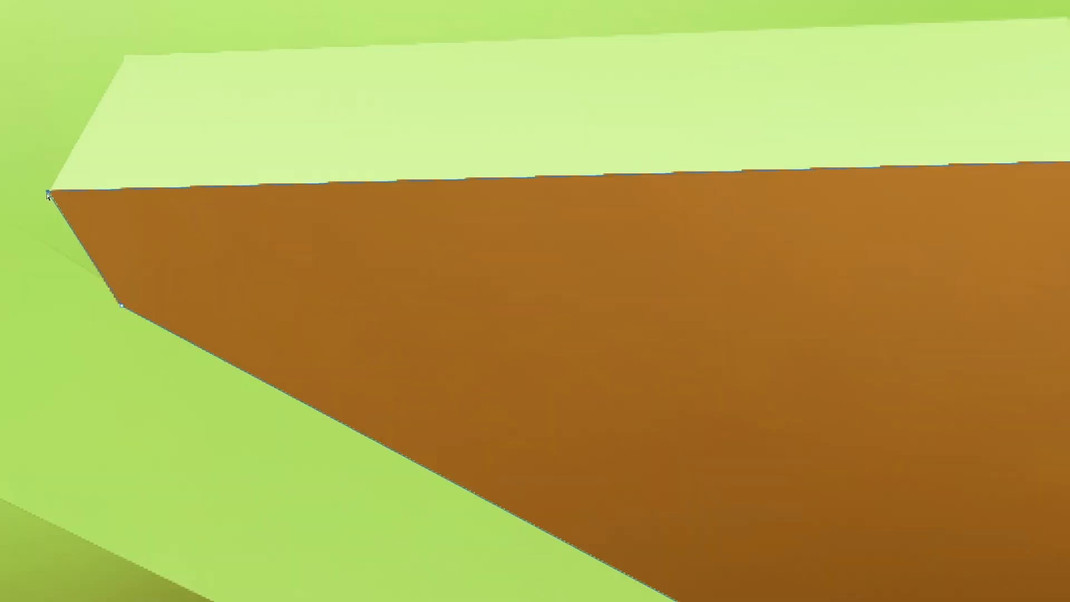
pyautogui.moveTo(604, 595); pyautogui.dragTo(290, 340)
pyautogui.hotkey('ctrl', 'Return')
pyautogui.moveTo(513, 311); pyautogui.dragTo(591, 310)
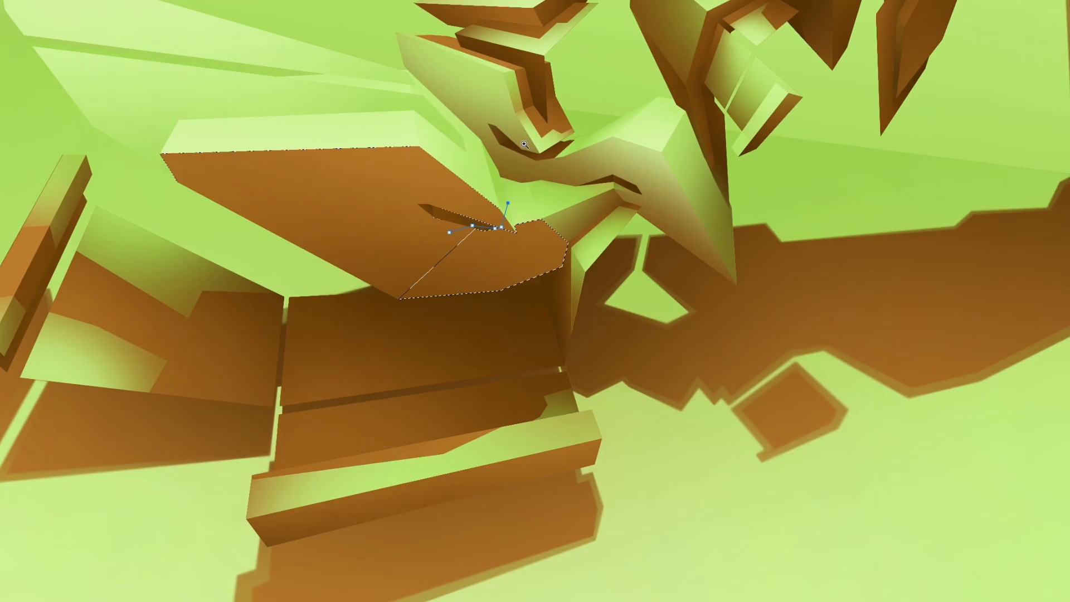
# Refine the selection on the creature's body in Quick Mask mode with a smaller soft brush, then return to normal editing.
pyautogui.hotkey('ctrl', 'Return')
pyautogui.press('q')
pyautogui.press('b')
pyautogui.moveTo(399, 311); pyautogui.dragTo(390, 244)
pyautogui.press('[')
pyautogui.press('[')
pyautogui.press('[')
pyautogui.press('[')
pyautogui.press('[')
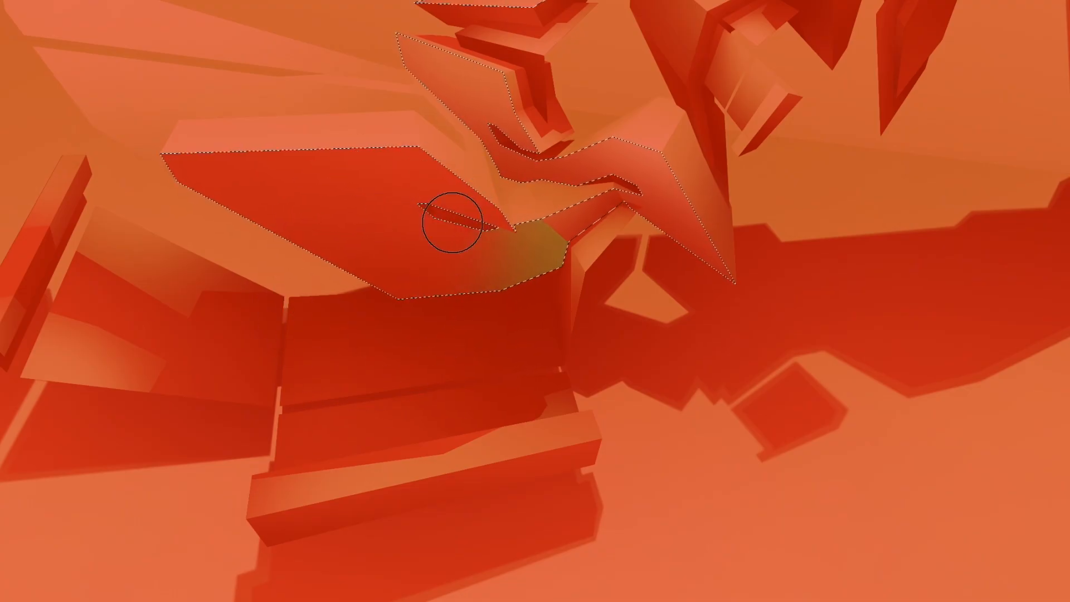
pyautogui.press('q')
pyautogui.press('q')
pyautogui.press('q')
# Shade the small end facet beside the body's brown underside with a soft green-to-brown gradient and darken the underside's adjoining edge.
pyautogui.moveTo(535, 239); pyautogui.dragTo(458, 366)
pyautogui.moveTo(523, 232); pyautogui.dragTo(602, 232)
pyautogui.moveTo(493, 198); pyautogui.dragTo(507, 524)
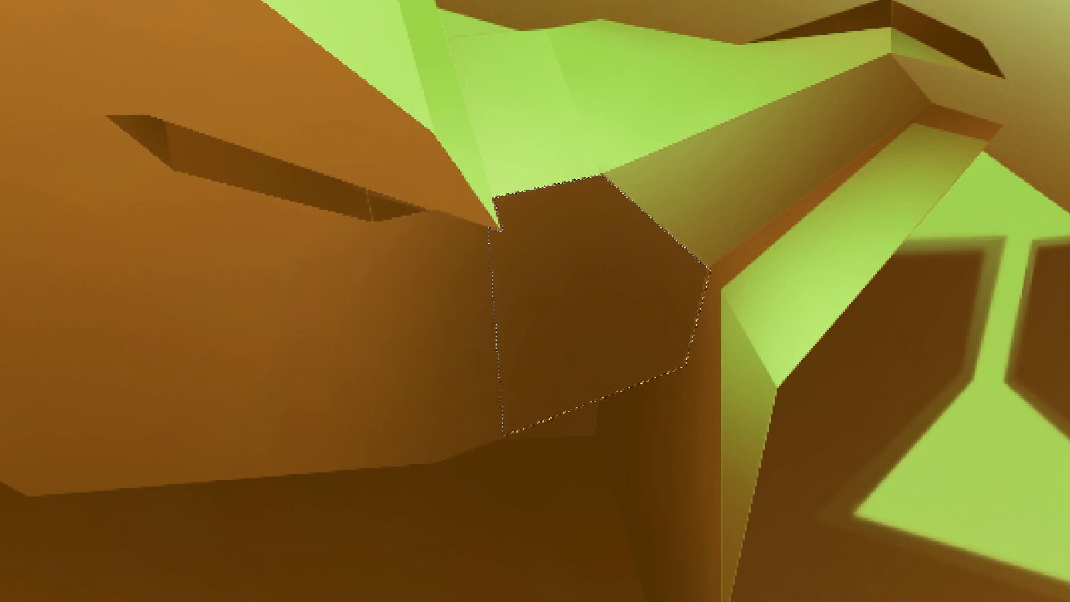
pyautogui.moveTo(498, 347); pyautogui.dragTo(419, 347)
pyautogui.keyDown('alt'); pyautogui.click(515, 268); pyautogui.keyUp('alt')
pyautogui.moveTo(502, 315); pyautogui.dragTo(585, 344)
pyautogui.press('p')
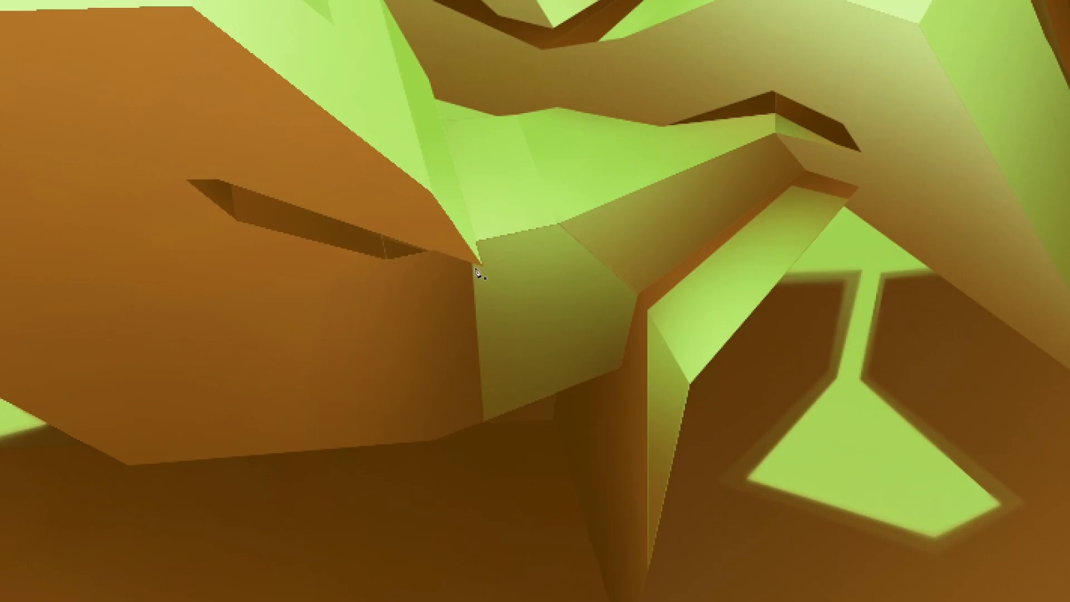
pyautogui.press('b')
pyautogui.moveTo(388, 319); pyautogui.dragTo(270, 421)
# Start a pen path around the light facets at the base of the creature's neck.
pyautogui.press('p')
pyautogui.click(658, 235)
pyautogui.click(690, 282)
pyautogui.moveTo(599, 24); pyautogui.dragTo(616, 416)
pyautogui.moveTo(617, 416); pyautogui.dragTo(994, 485)
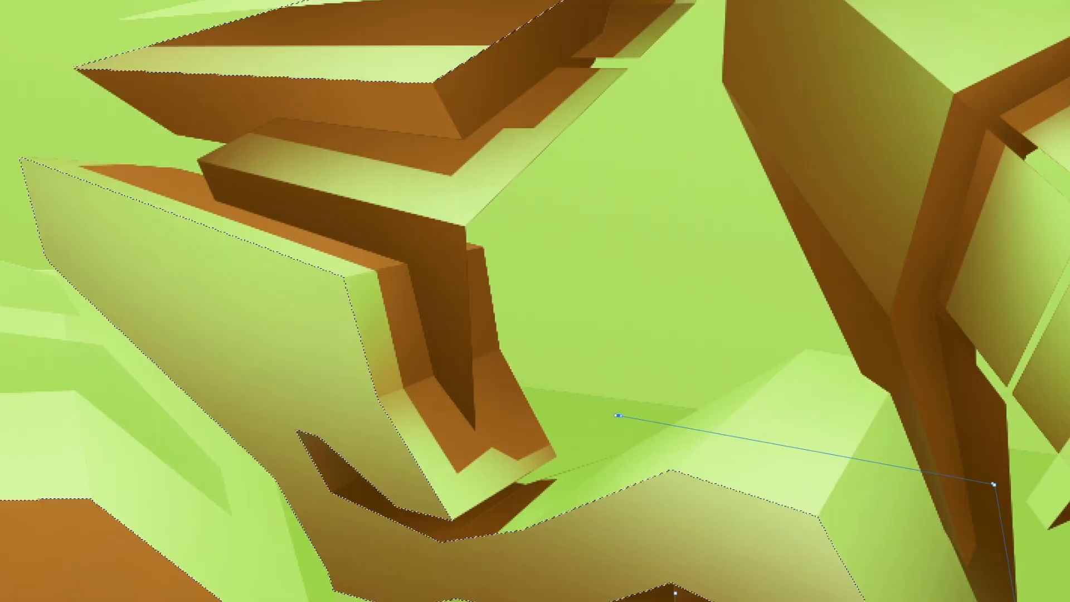